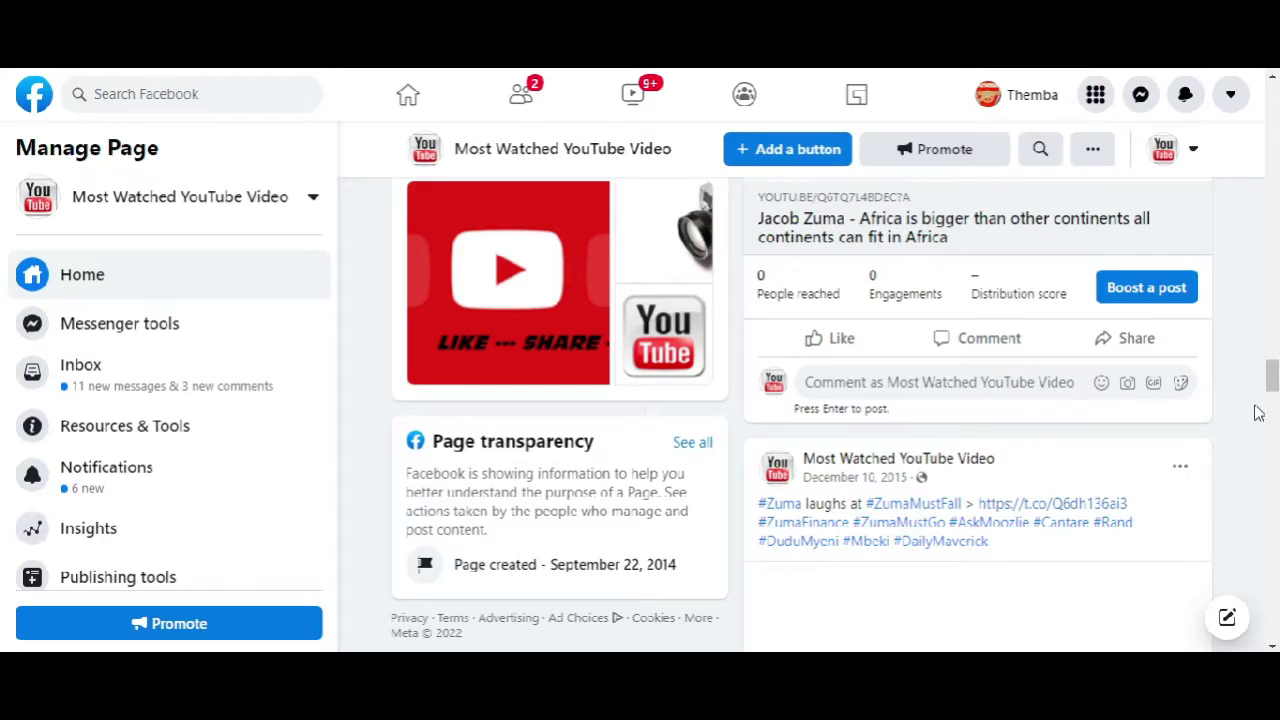
# - Look through the Most Watched YouTube Video page's feed, reviewing its old posts from December 2015 and January 2016
pyautogui.scroll(10, 1258, 411)
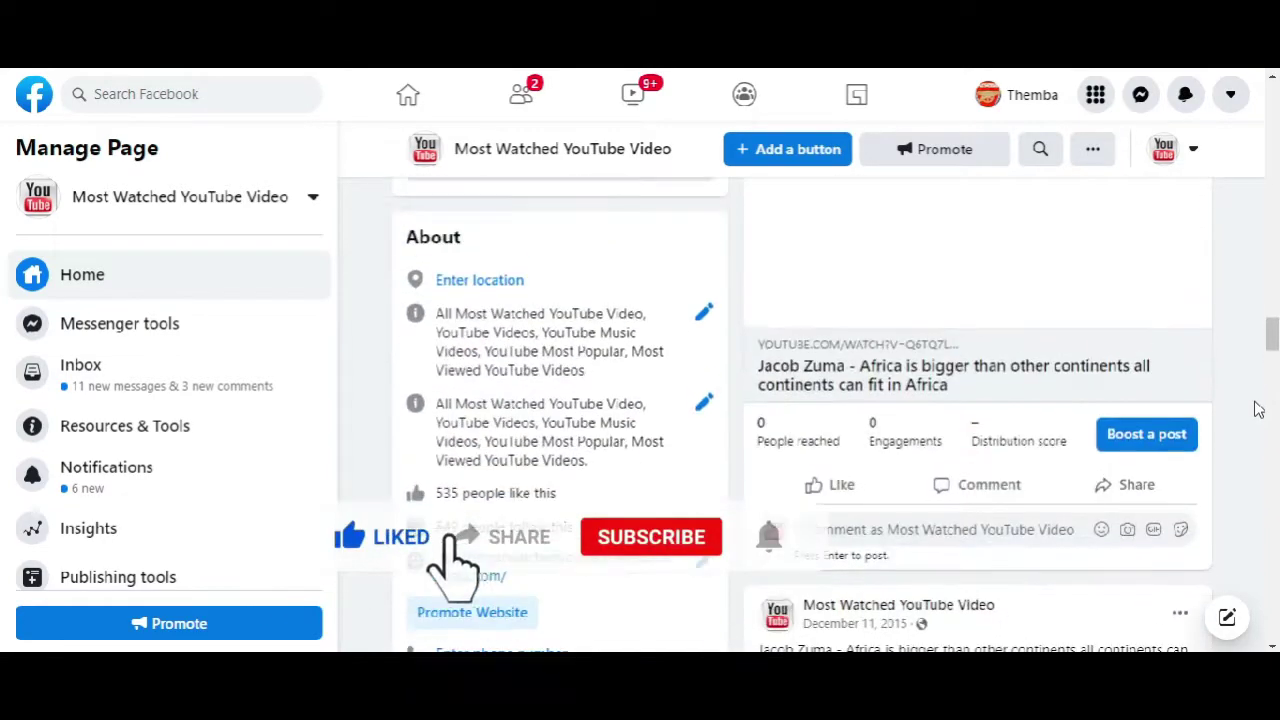
pyautogui.scroll(10, 1258, 408)
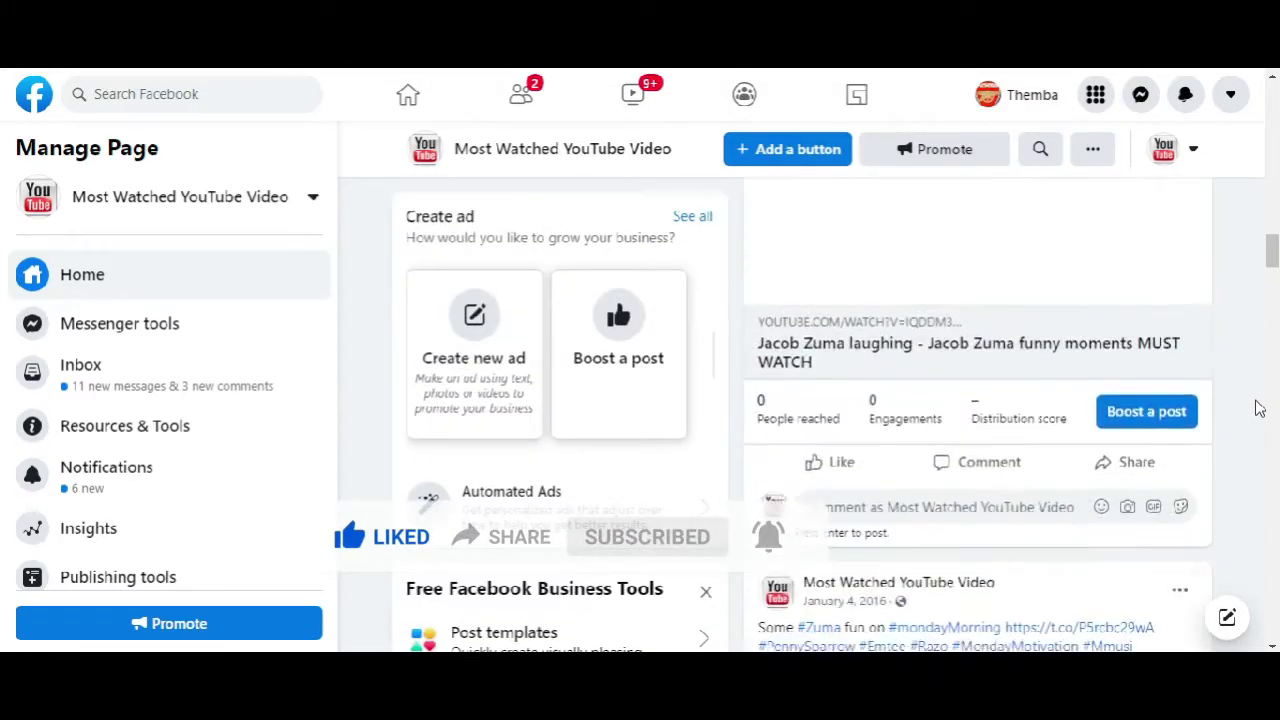
pyautogui.scroll(10, 1258, 407)
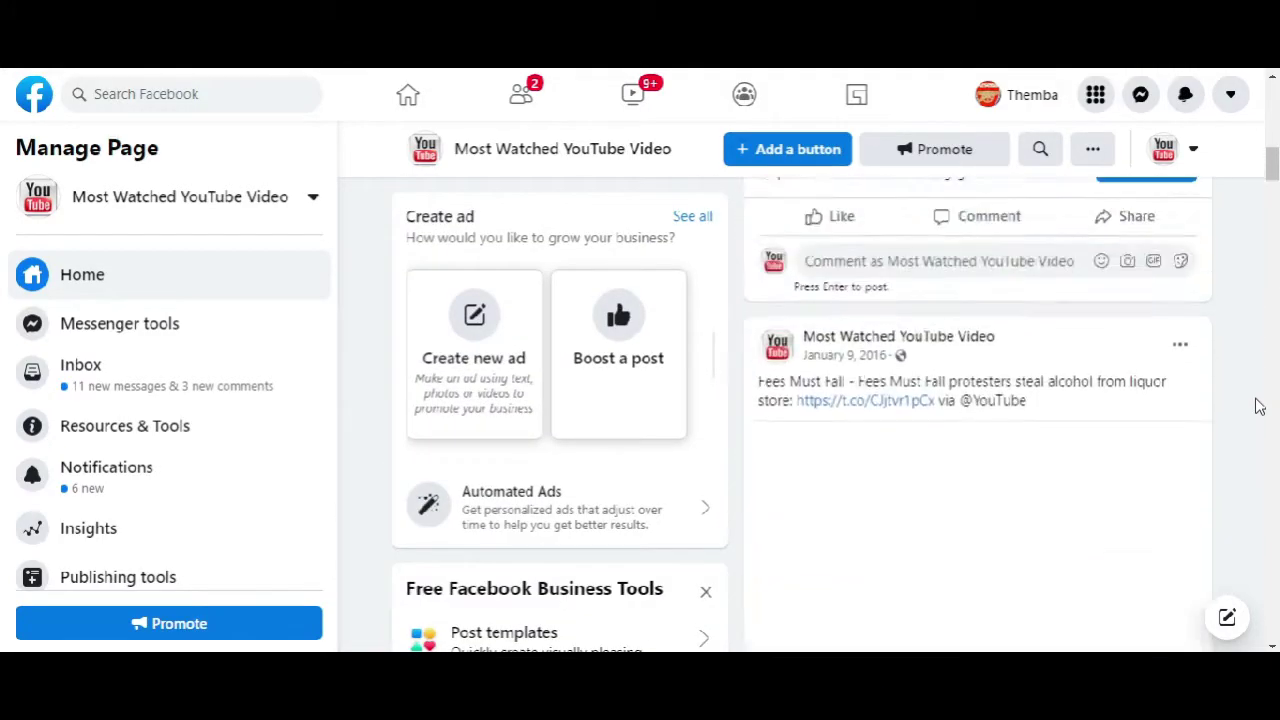
pyautogui.scroll(3, 1258, 406)
pyautogui.scroll(-5, 1258, 406)
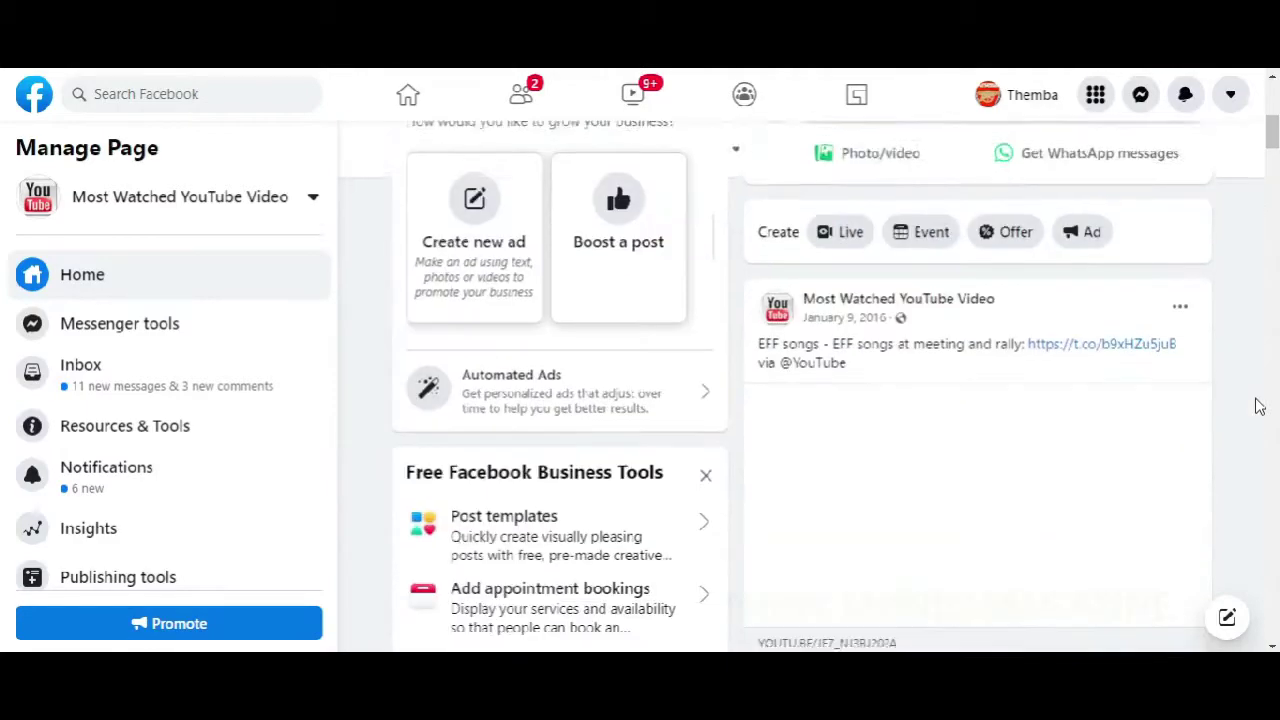
pyautogui.scroll(3, 1258, 405)
pyautogui.scroll(-5, 1258, 404)
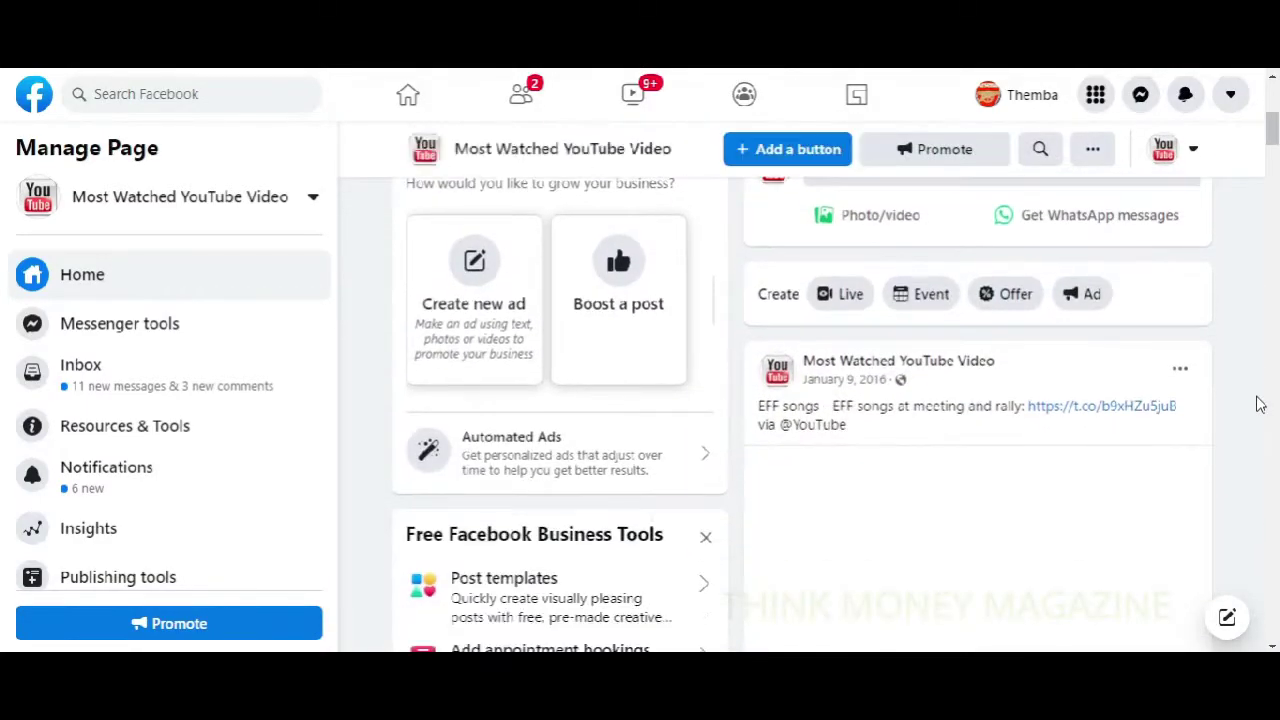
pyautogui.scroll(-4, 1262, 401)
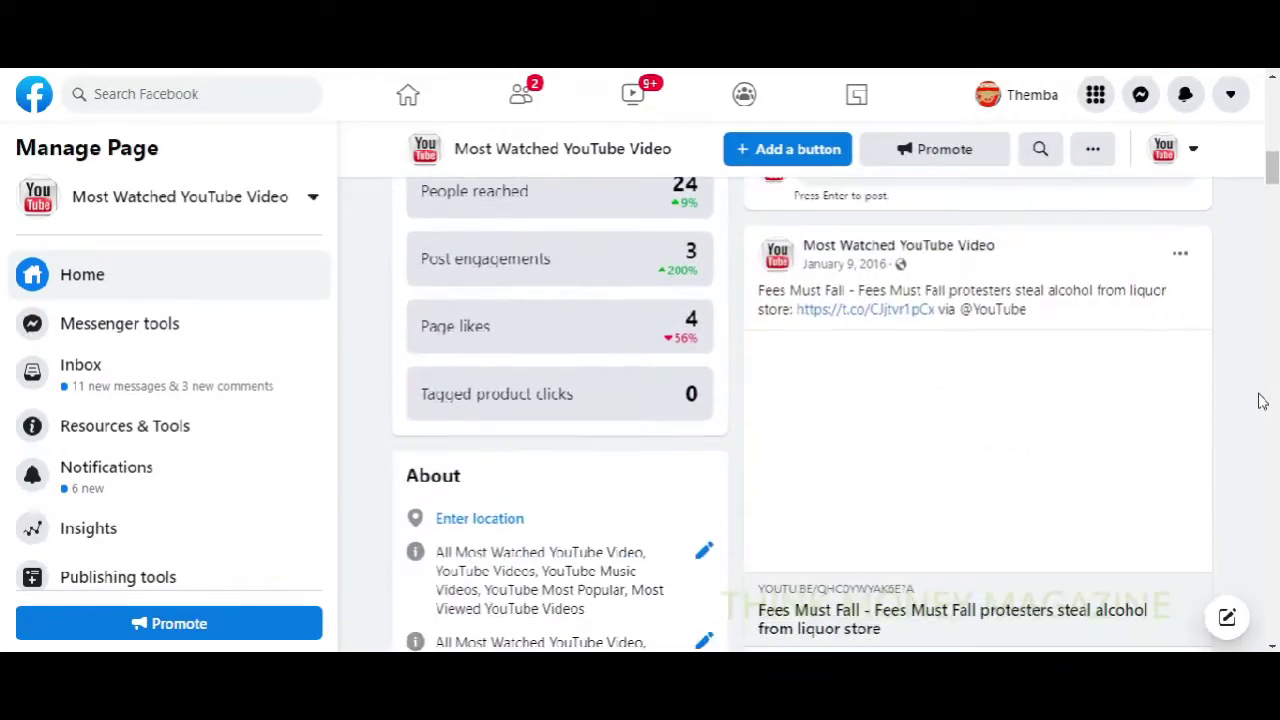
pyautogui.scroll(-2, 1262, 401)
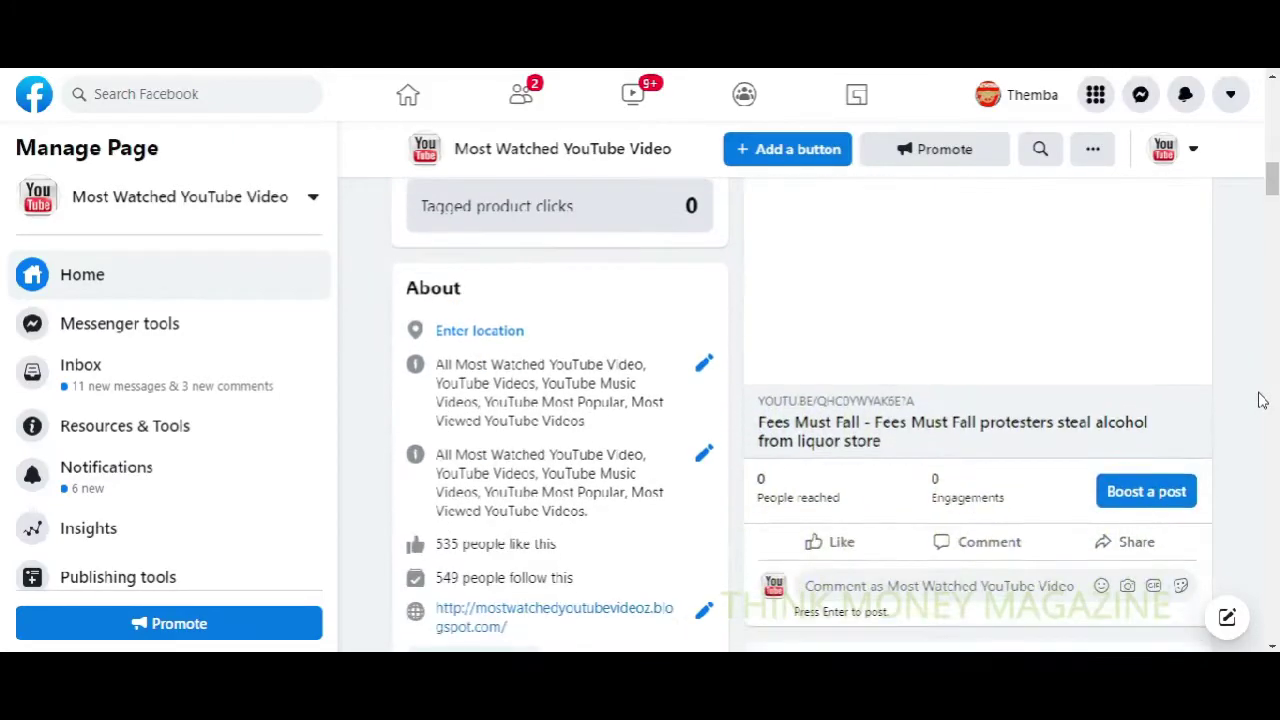
pyautogui.scroll(-8, 1262, 400)
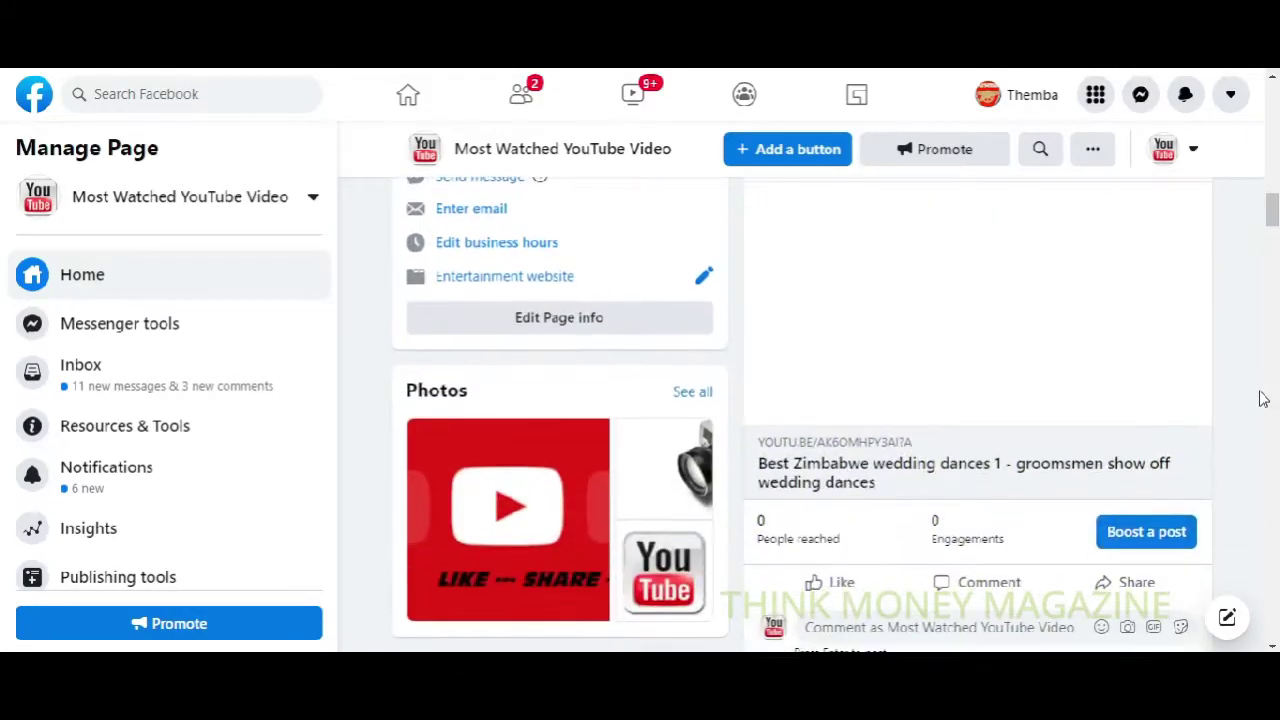
pyautogui.scroll(-6, 1262, 400)
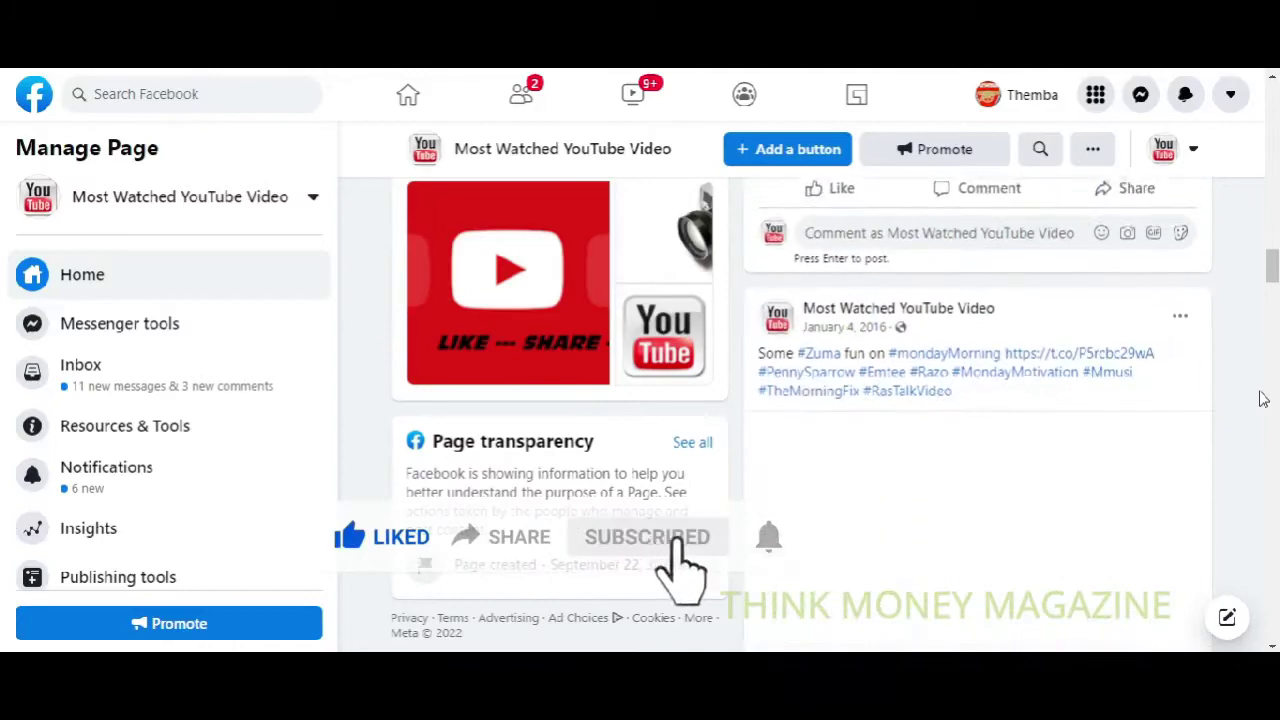
pyautogui.scroll(-3, 1262, 398)
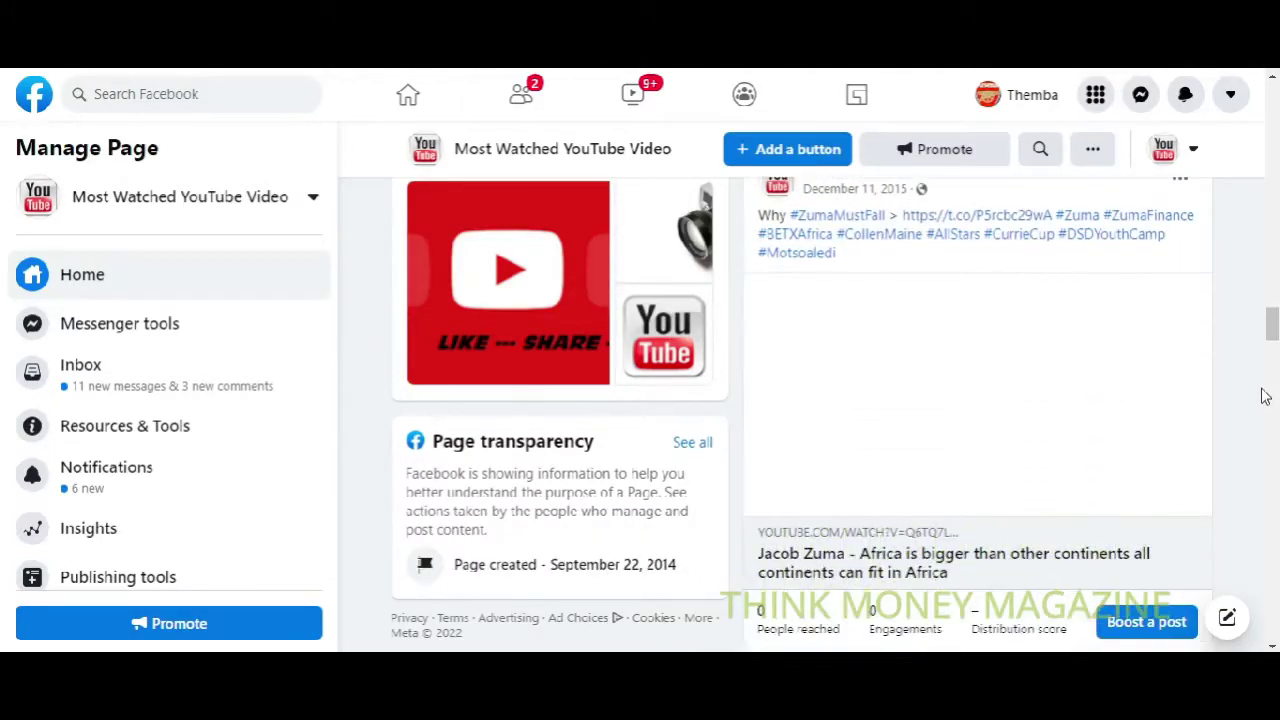
pyautogui.scroll(-8, 1262, 397)
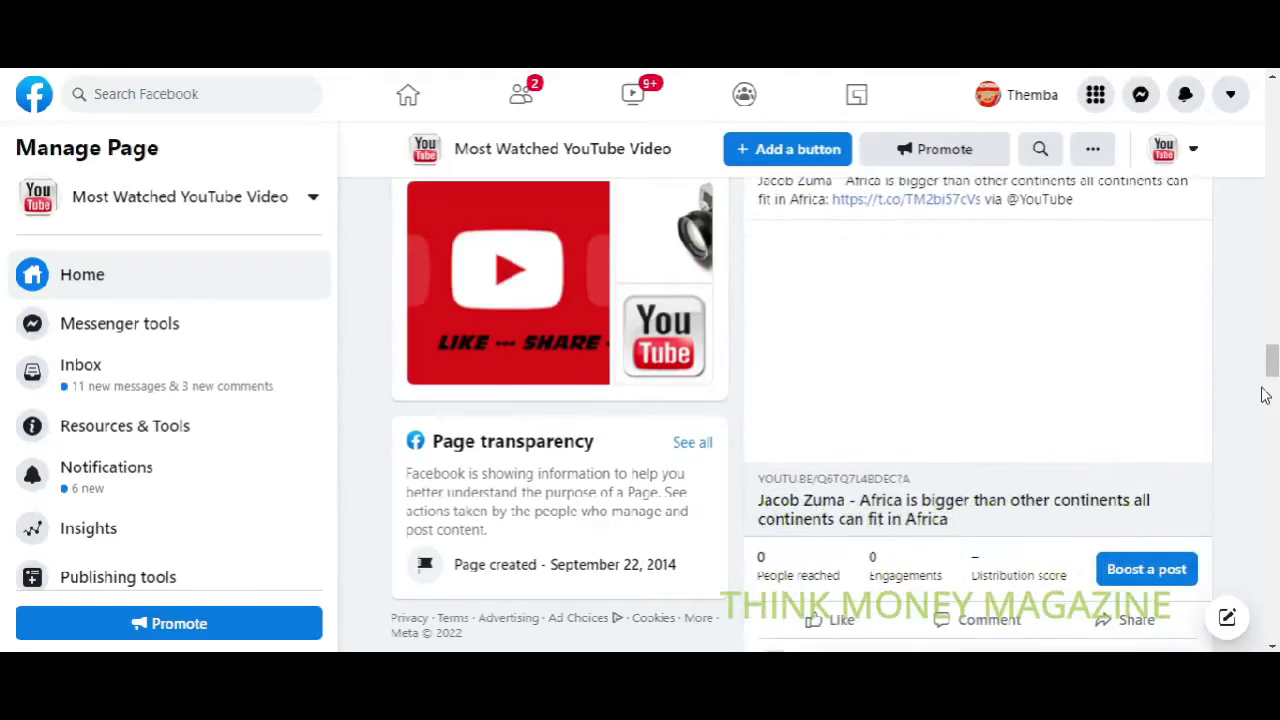
pyautogui.scroll(10, 1262, 390)
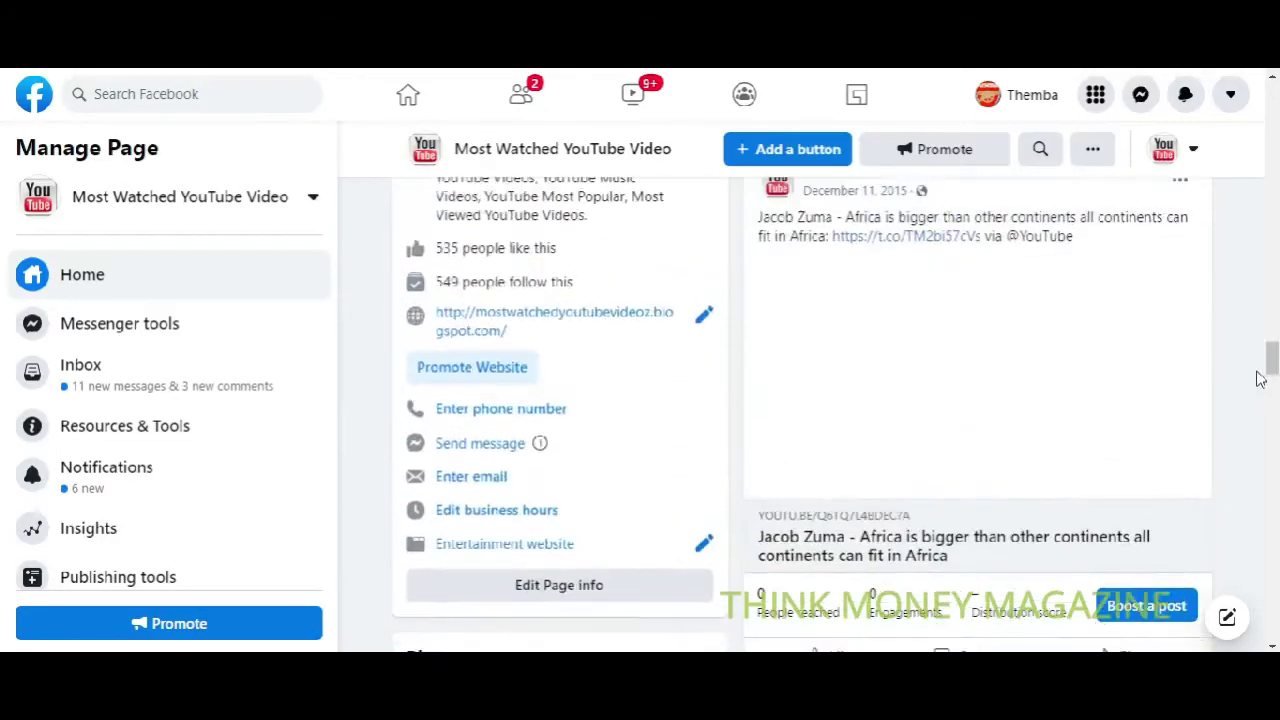
pyautogui.scroll(10, 1260, 370)
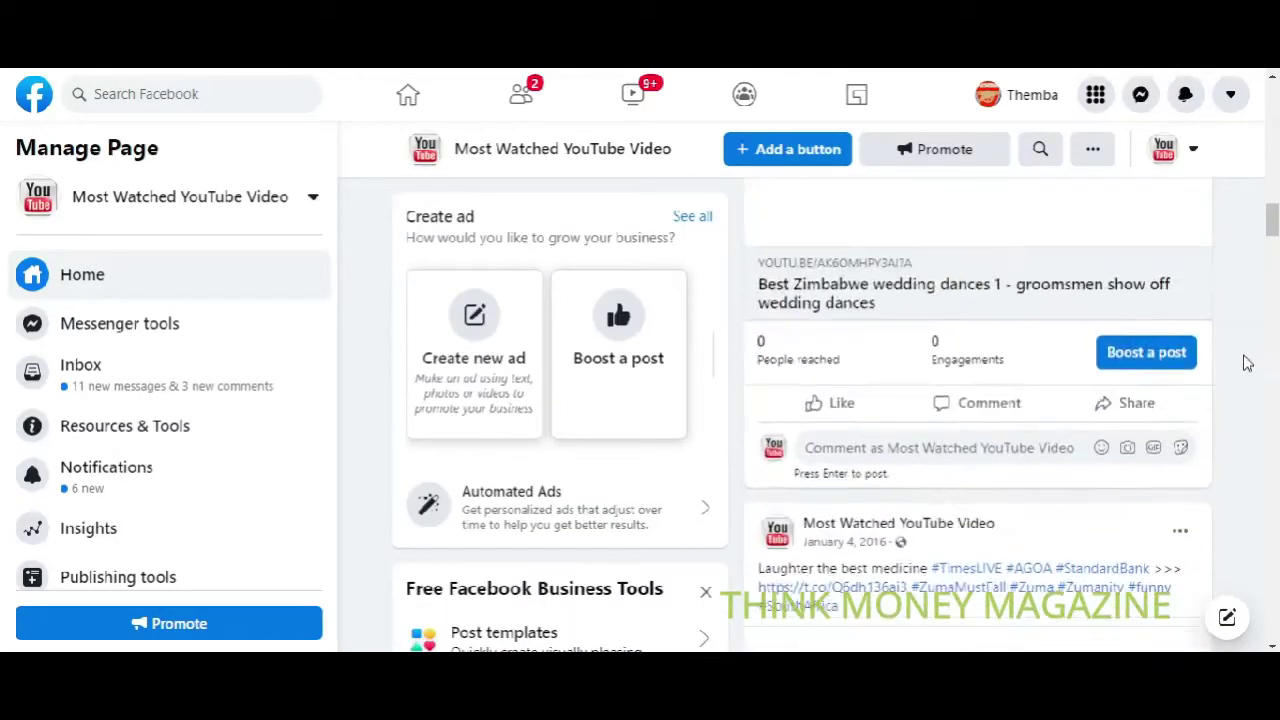
pyautogui.scroll(8, 1246, 362)
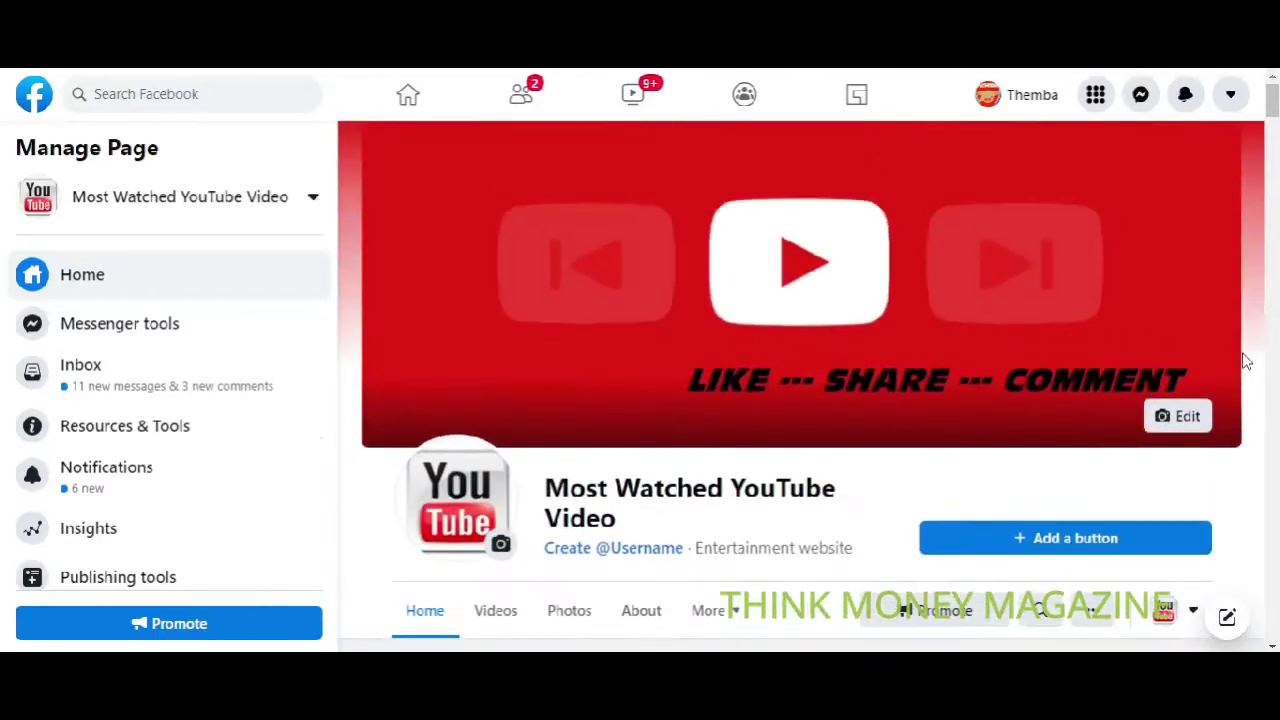
# - Try to use the post options of the "EFF songs" post dated January 9, 2016 in the page feed
pyautogui.scroll(-4, 1246, 360)
pyautogui.scroll(-2, 1246, 360)
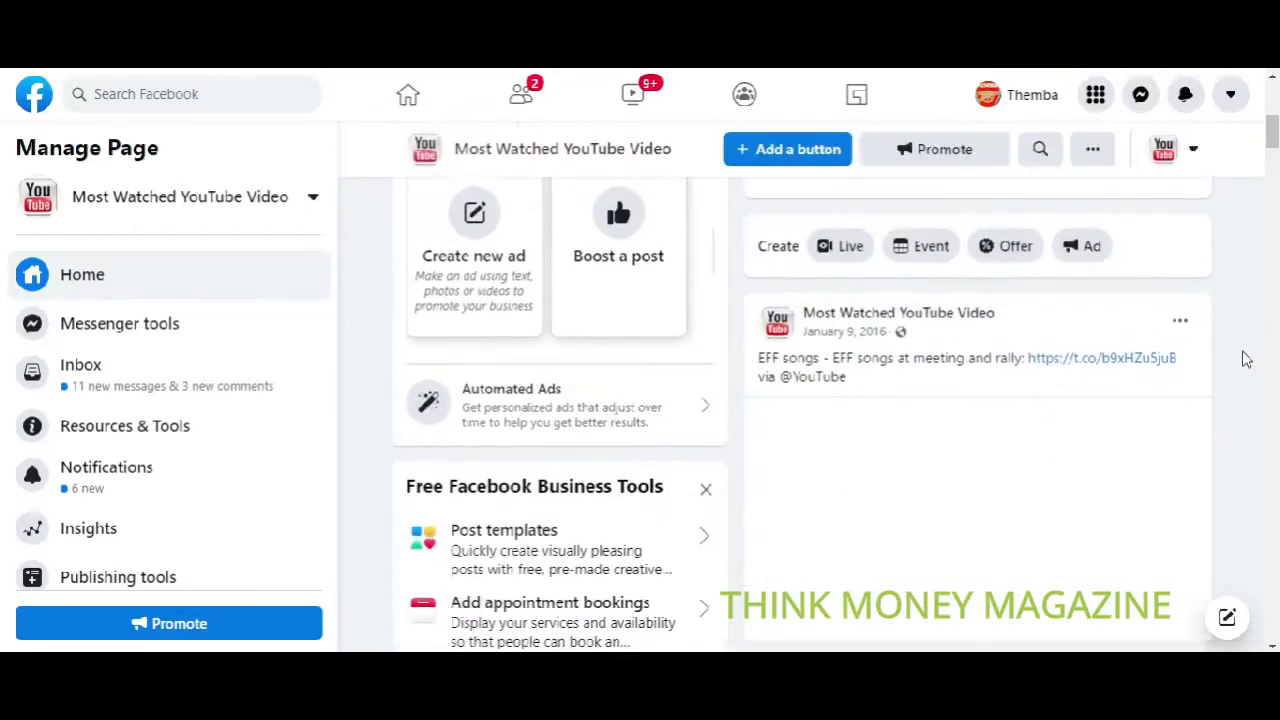
pyautogui.click(1182, 326)
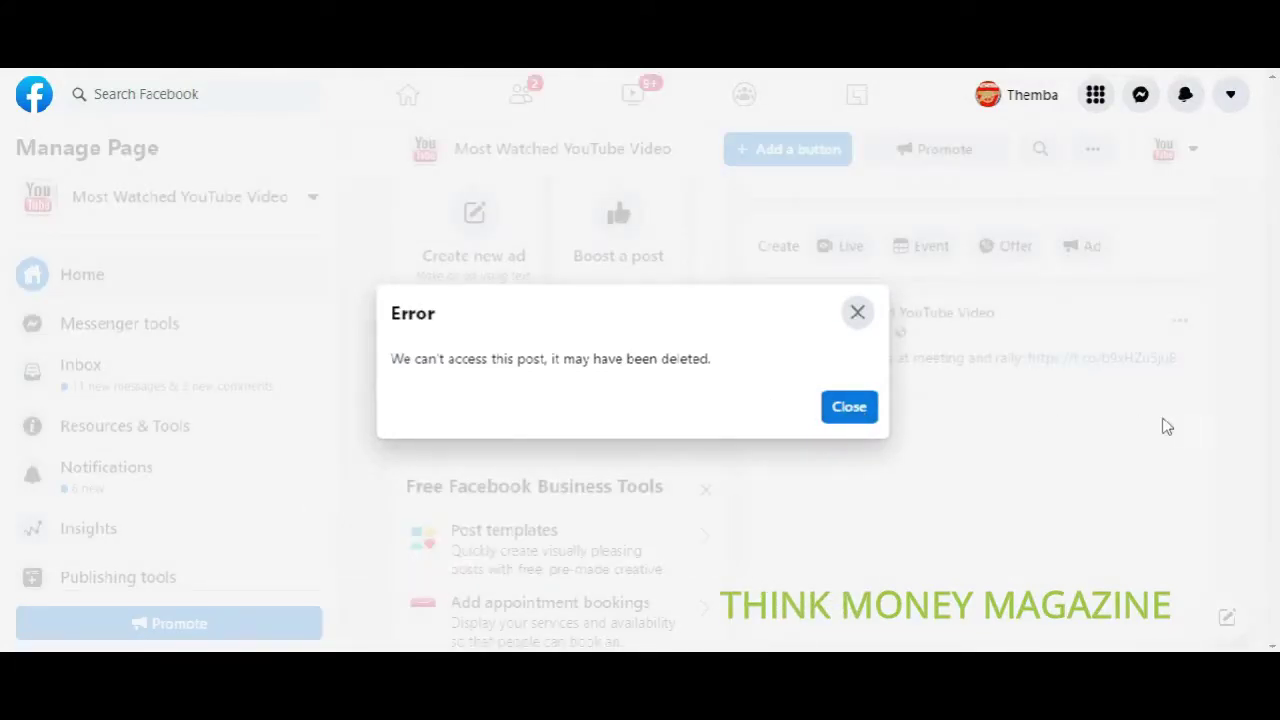
pyautogui.click(849, 410)
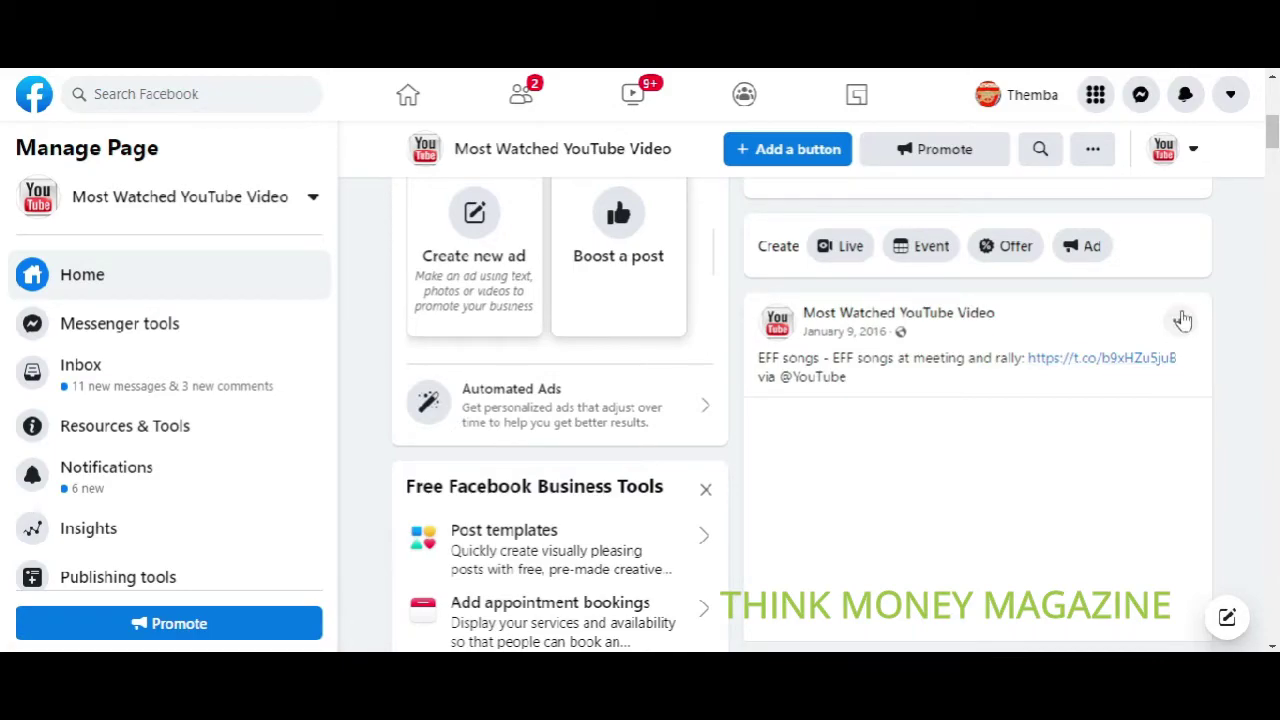
# - Try to use the post options of the #ZumaMustFall post dated December 10, 2015 further down the page feed
pyautogui.scroll(-3, 1183, 320)
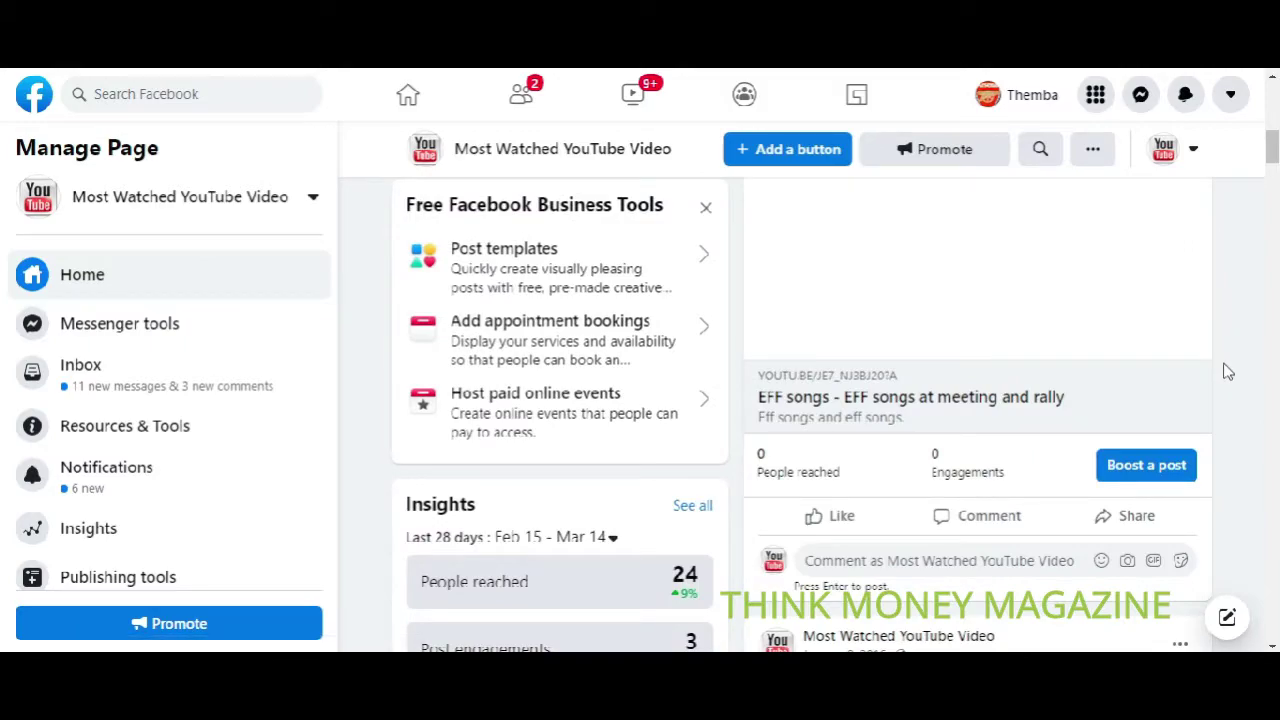
pyautogui.scroll(-10, 1229, 371)
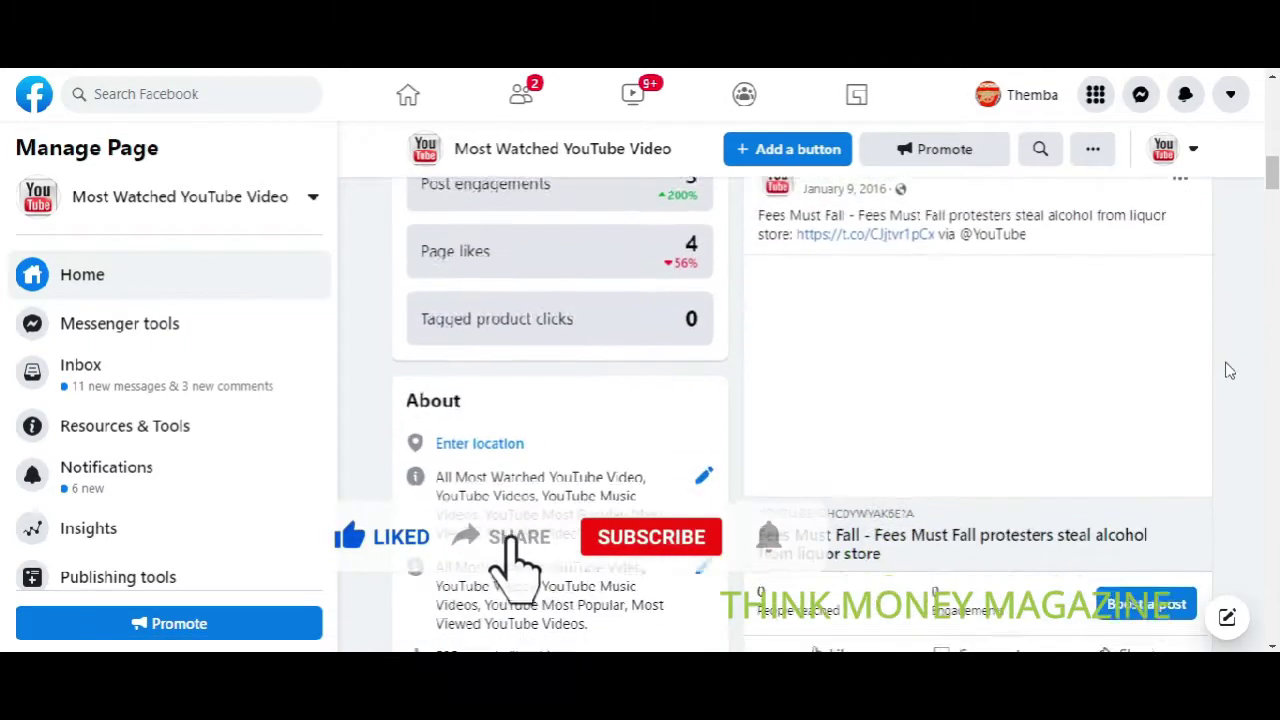
pyautogui.scroll(-8, 1229, 371)
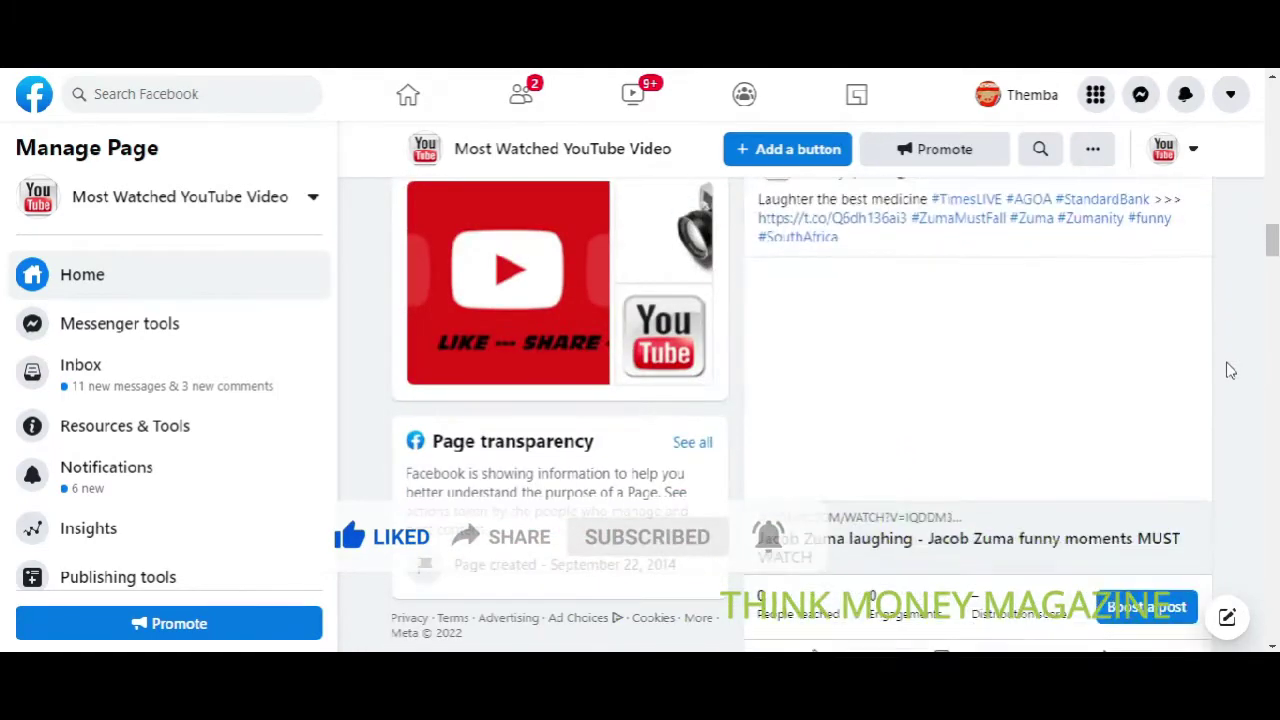
pyautogui.scroll(-3, 1229, 371)
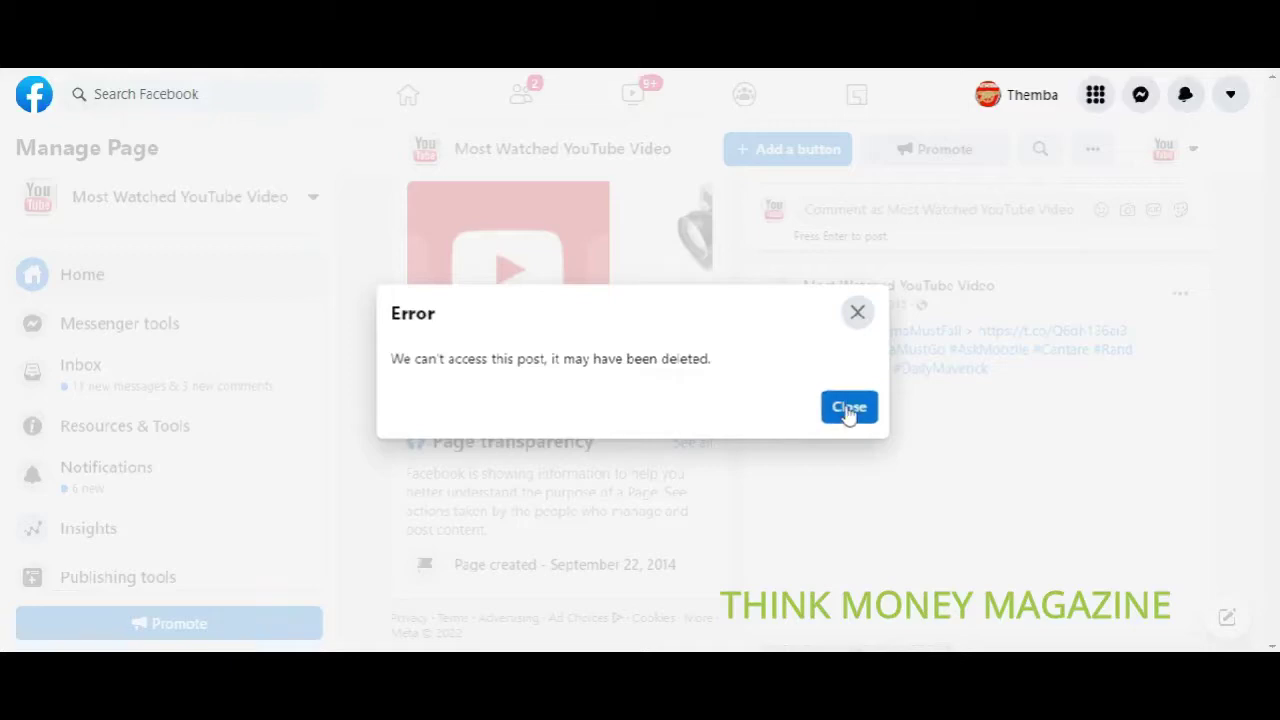
pyautogui.click(848, 408)
# - Open the page's Publishing tools and show its list of published posts
pyautogui.scroll(-5, 1252, 390)
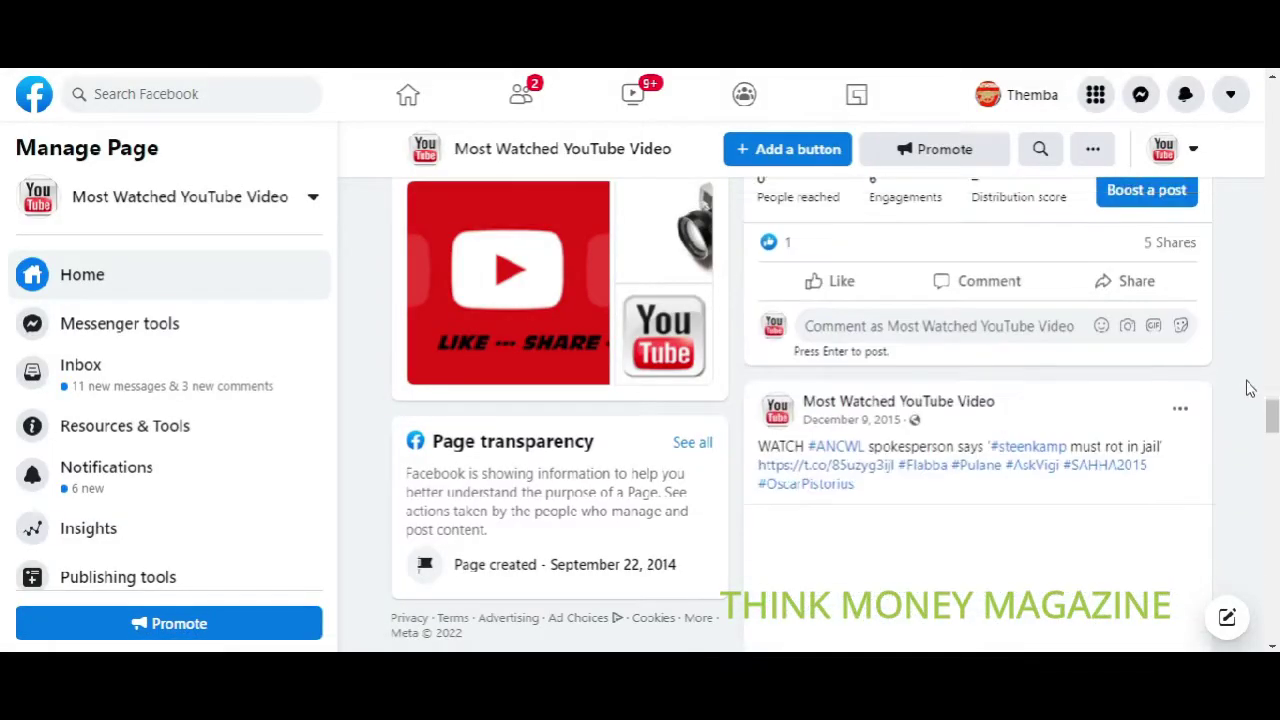
pyautogui.scroll(-6, 1250, 388)
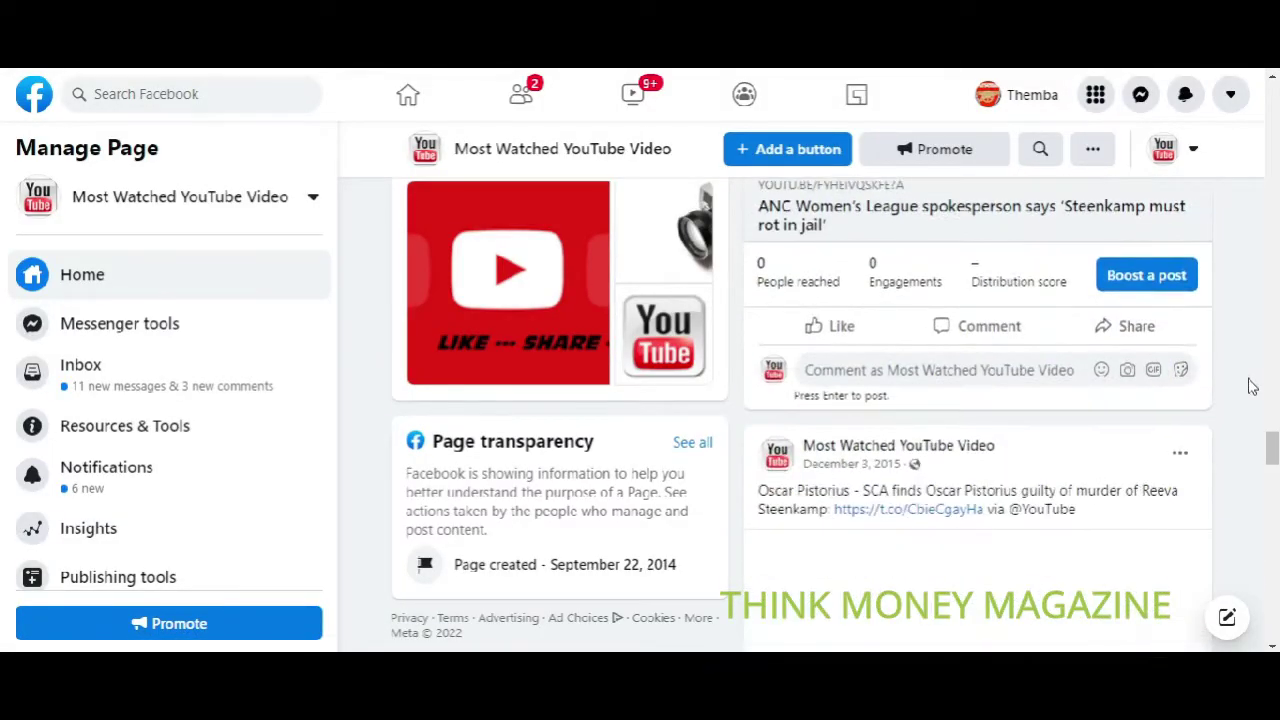
pyautogui.scroll(-8, 1251, 386)
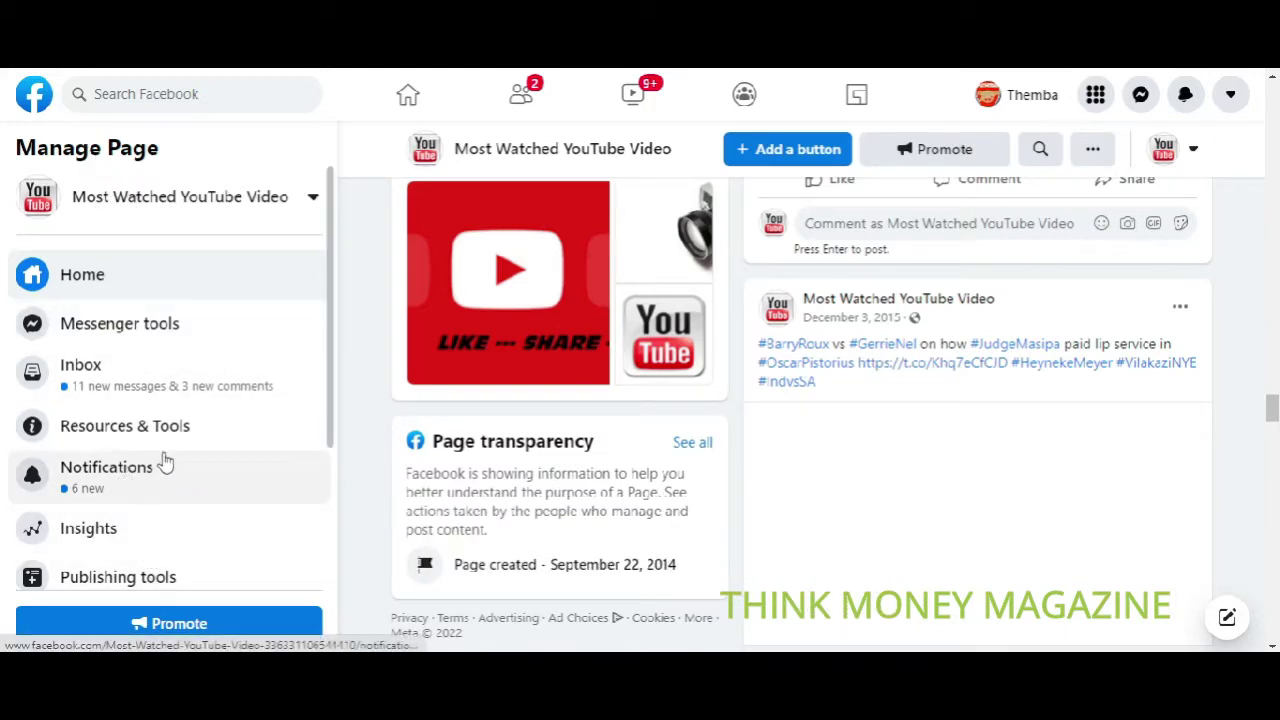
pyautogui.scroll(-2, 183, 443)
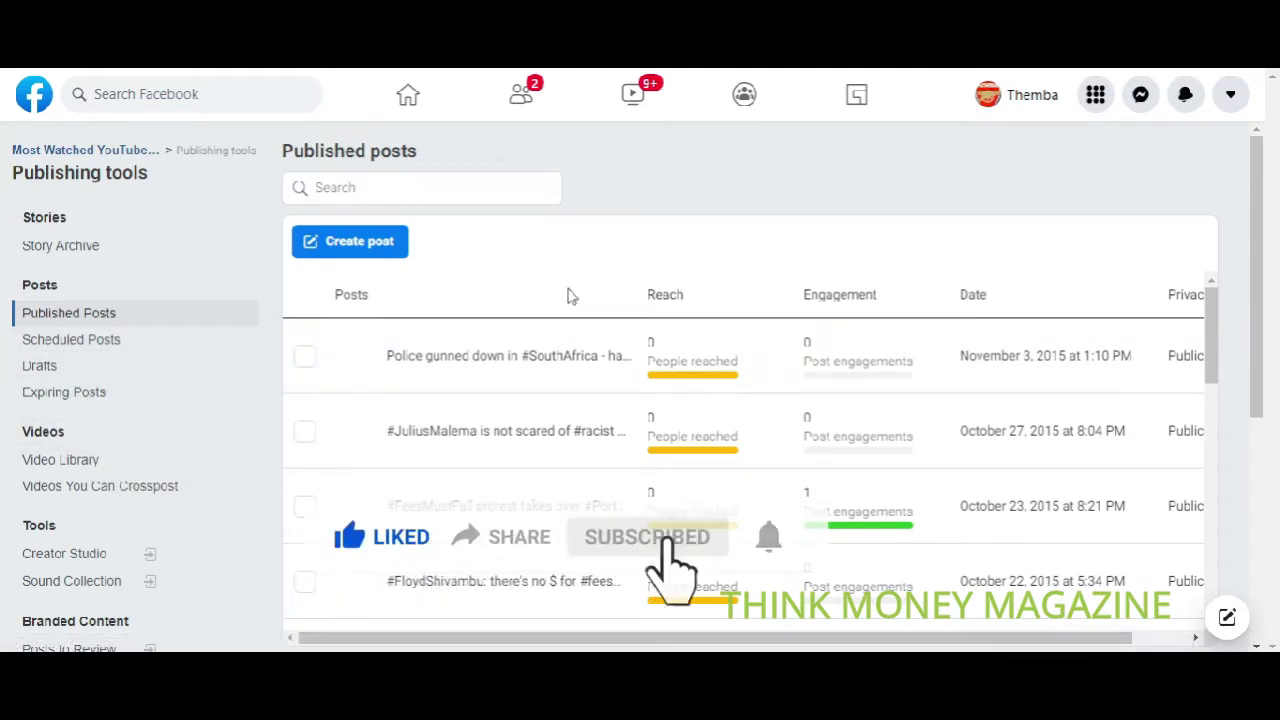
pyautogui.click(88, 318)
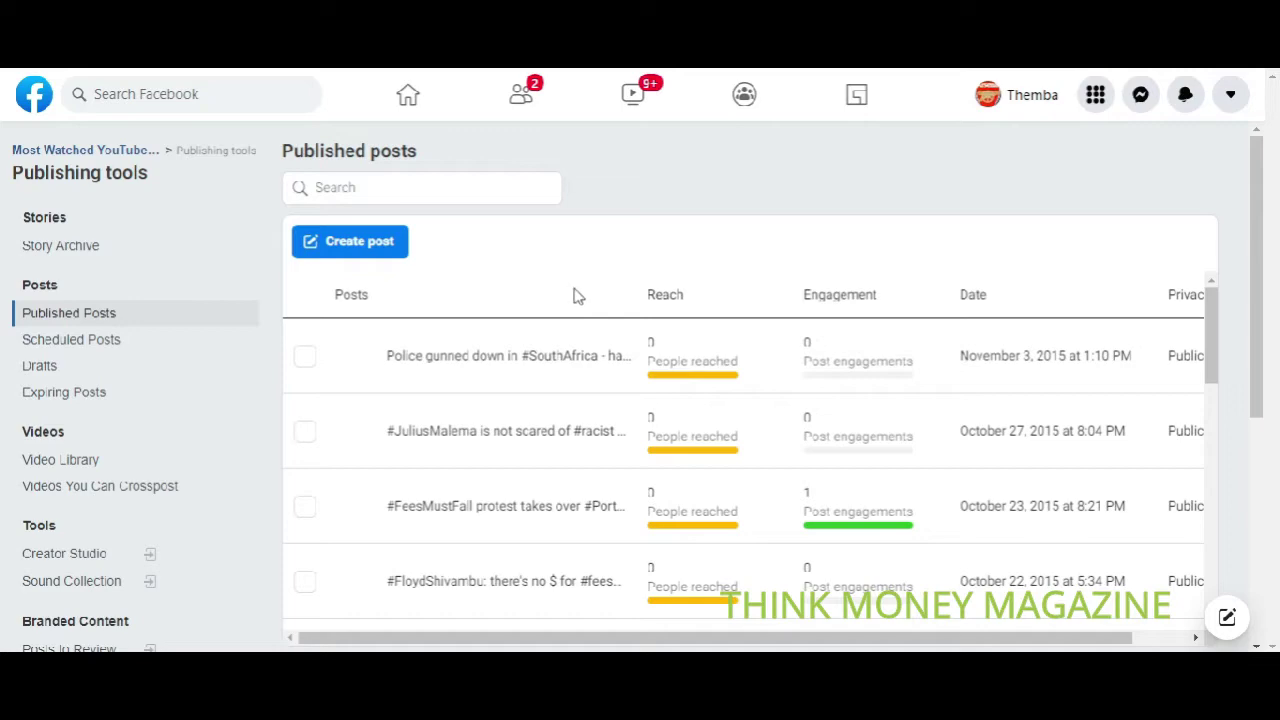
# - Select the "Police gunned down in #SouthAfrica" post dated November 3, 2015 and bring up its available actions
pyautogui.scroll(-1, 522, 278)
pyautogui.scroll(-2, 522, 278)
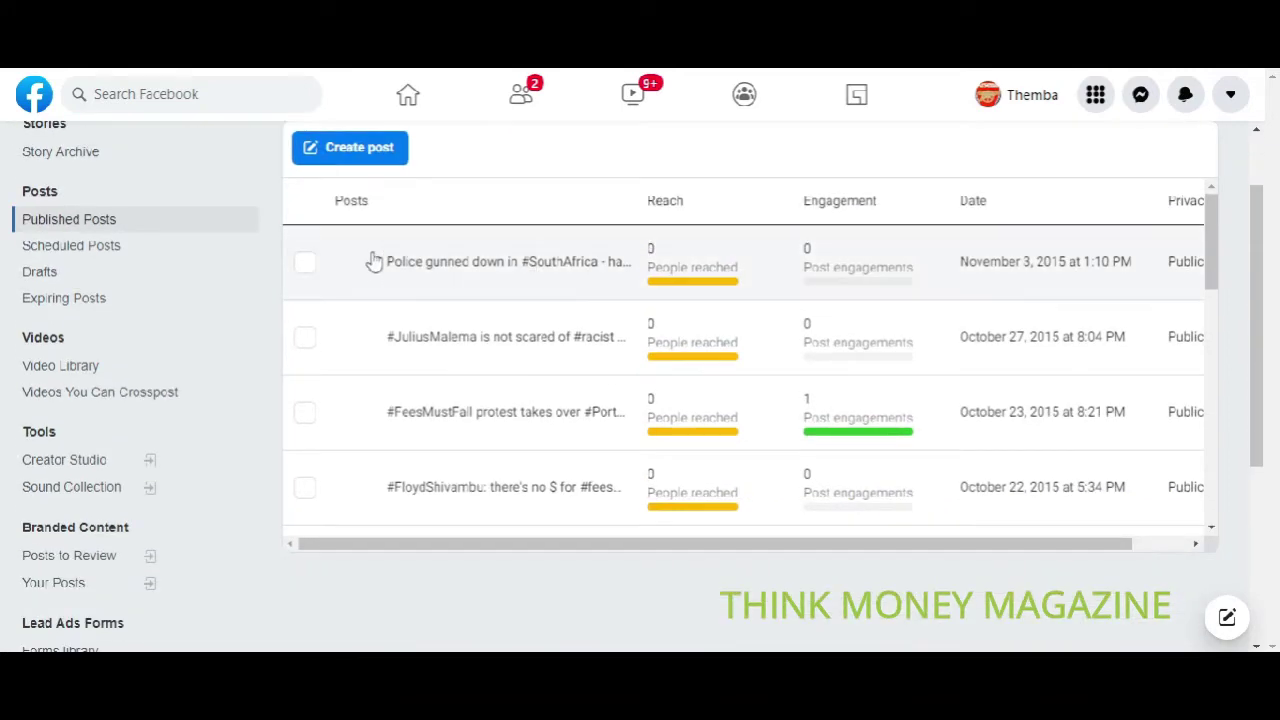
pyautogui.click(305, 264)
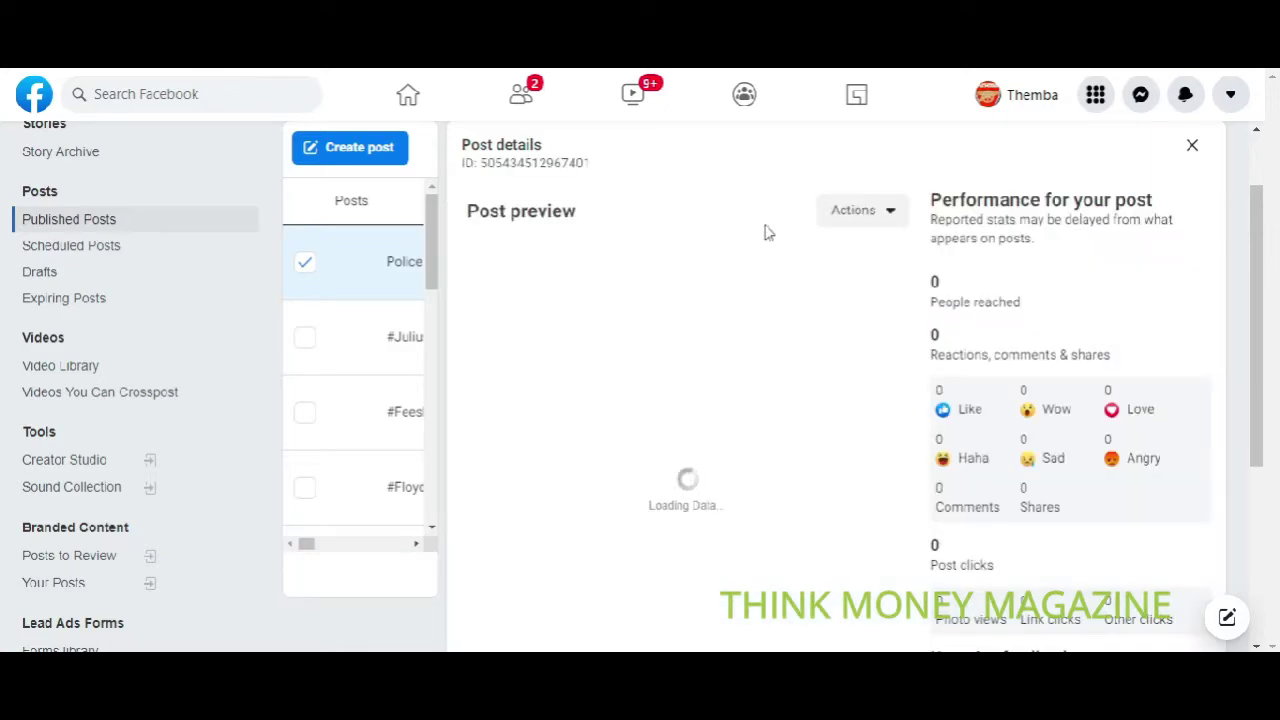
pyautogui.click(878, 212)
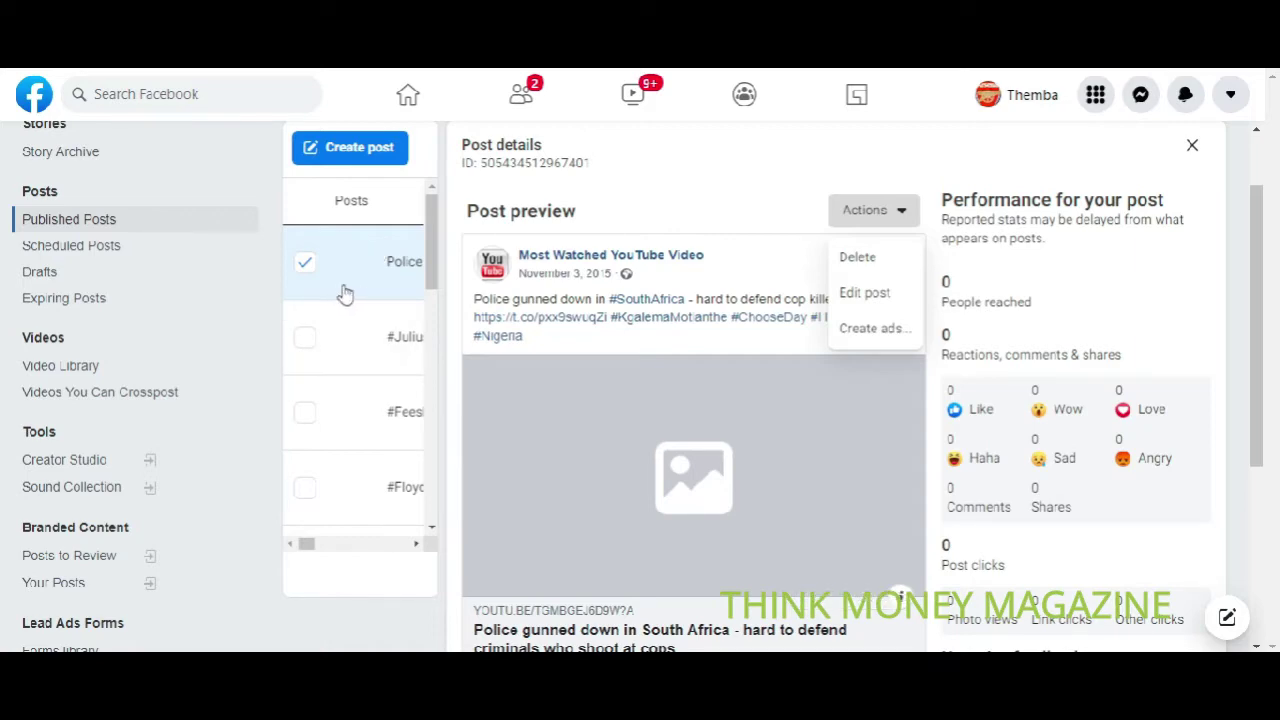
# - Add the five posts from "#JuliusMalema is not scared of #racist" down to "I can see everything is turning around" to the selection
pyautogui.click(305, 337)
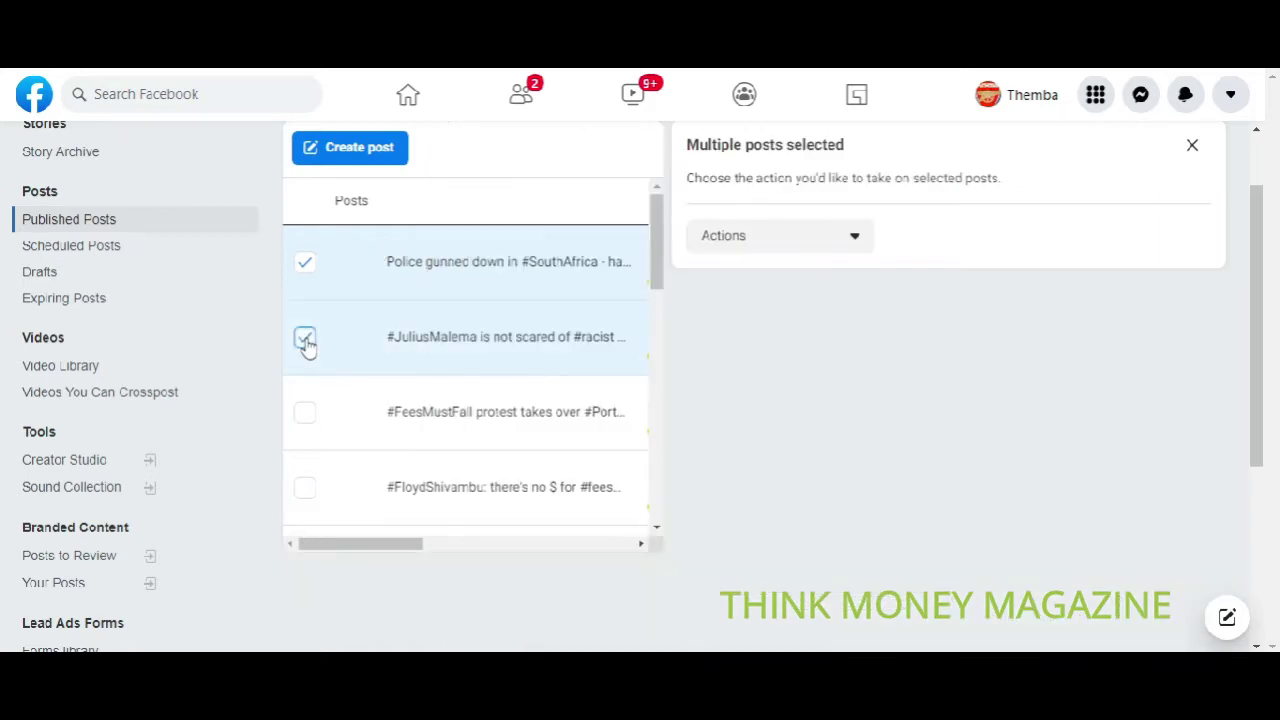
pyautogui.click(306, 417)
pyautogui.scroll(-1, 360, 362)
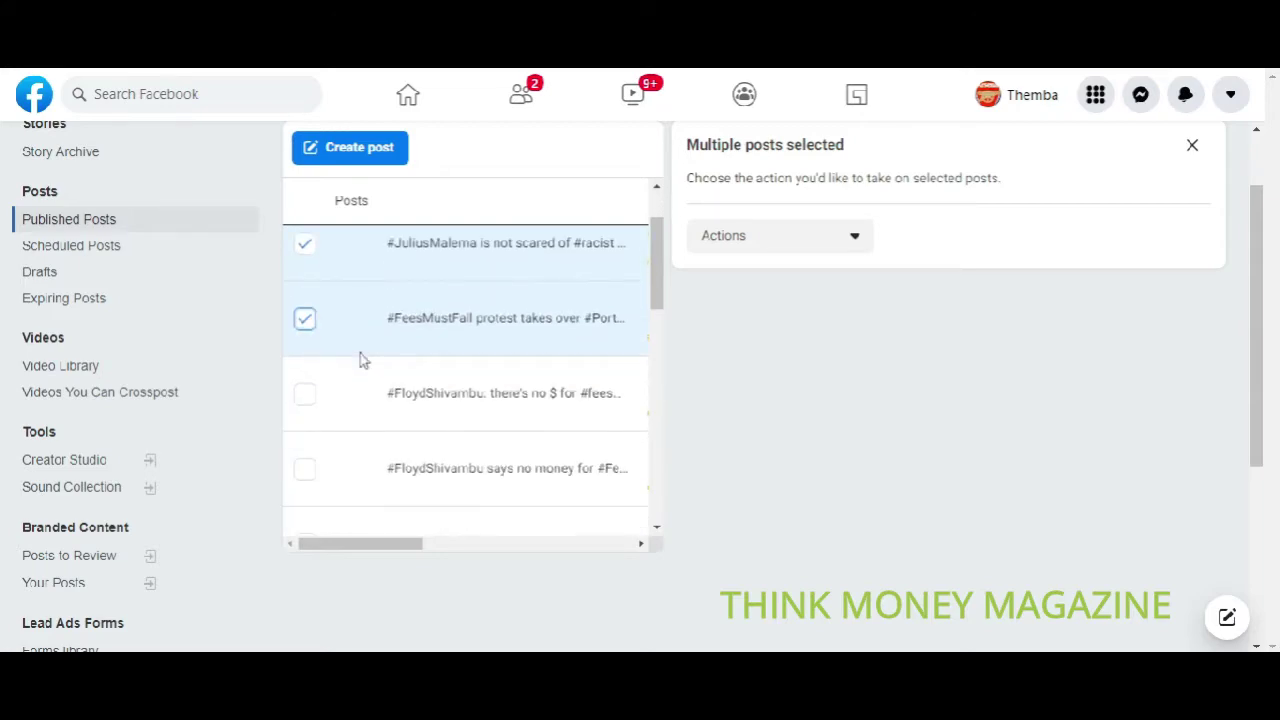
pyautogui.click(305, 395)
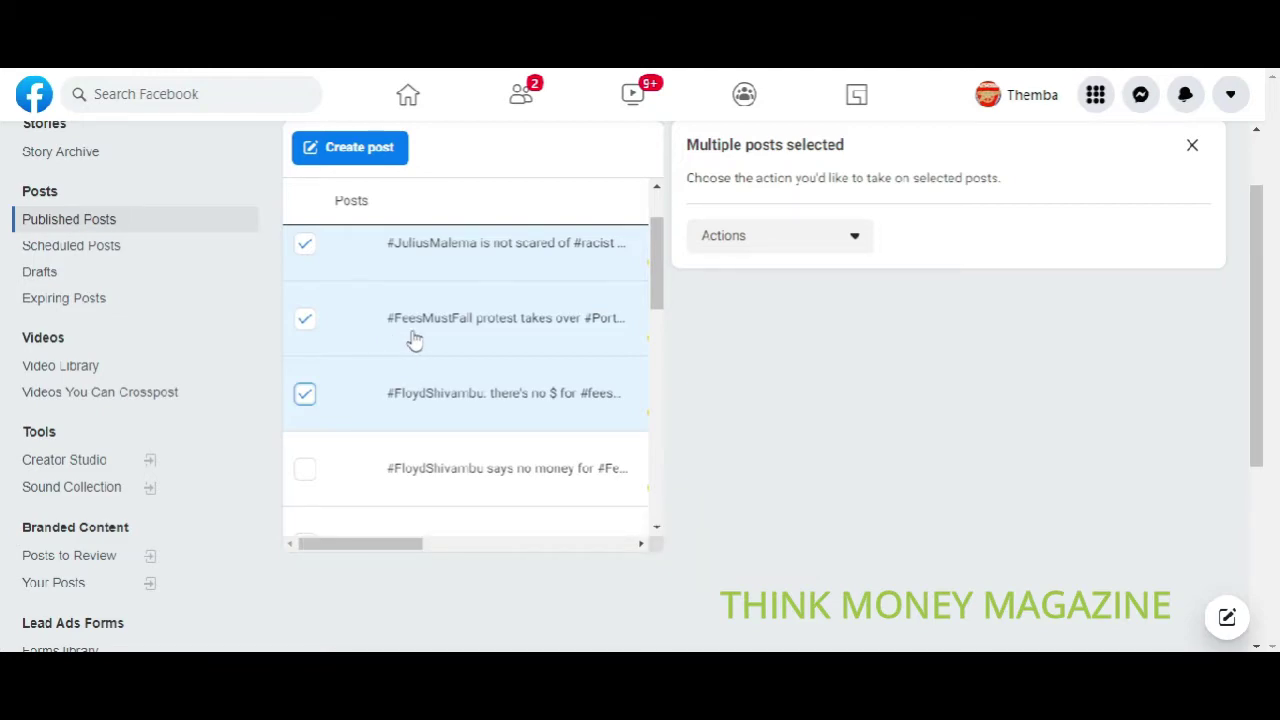
pyautogui.scroll(-1, 414, 340)
pyautogui.click(305, 374)
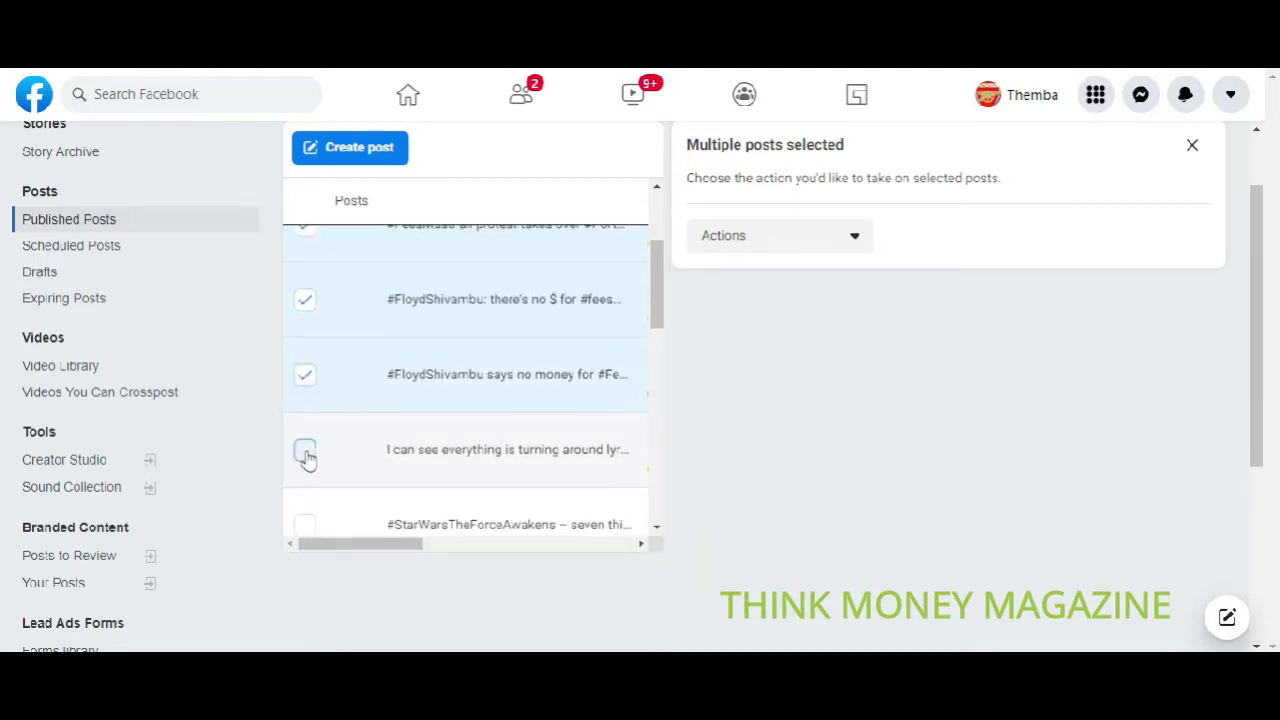
pyautogui.click(306, 454)
# - Extend the selection with the six posts from "#StarWarsTheForceAwakens" down to "yeah nne!!", including the untitled one
pyautogui.scroll(-1, 434, 343)
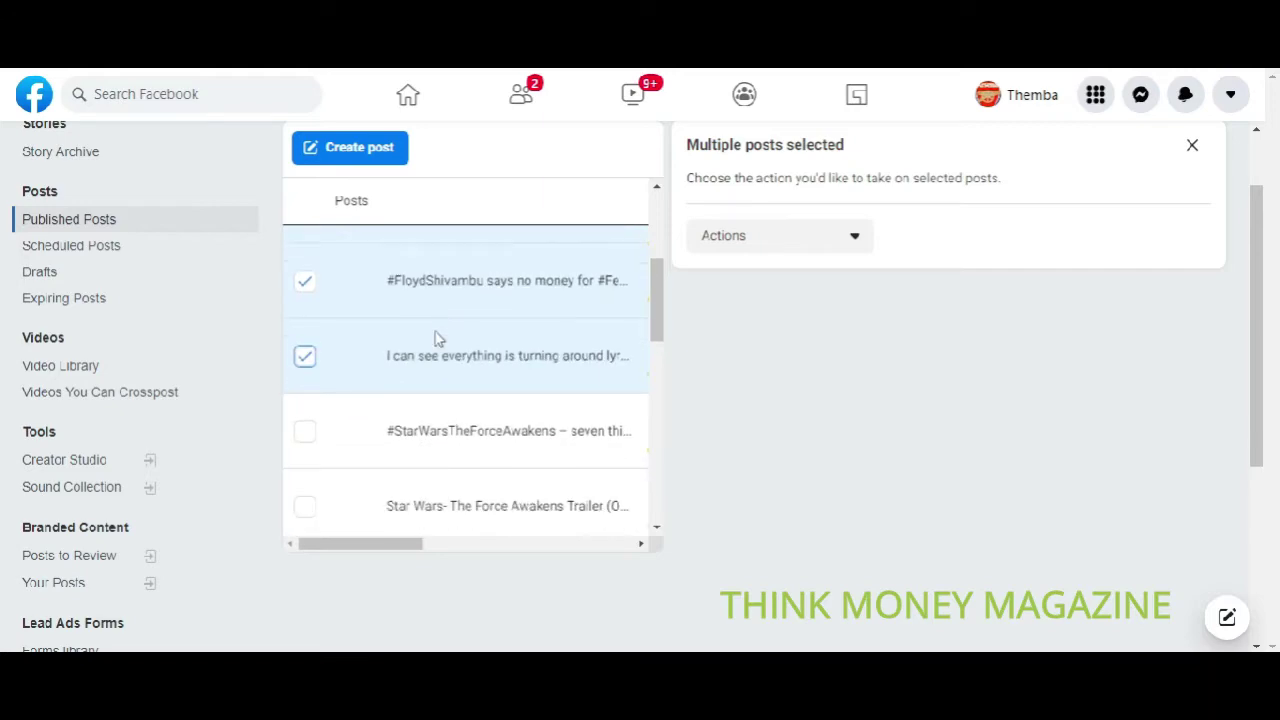
pyautogui.click(307, 437)
pyautogui.scroll(-1, 410, 366)
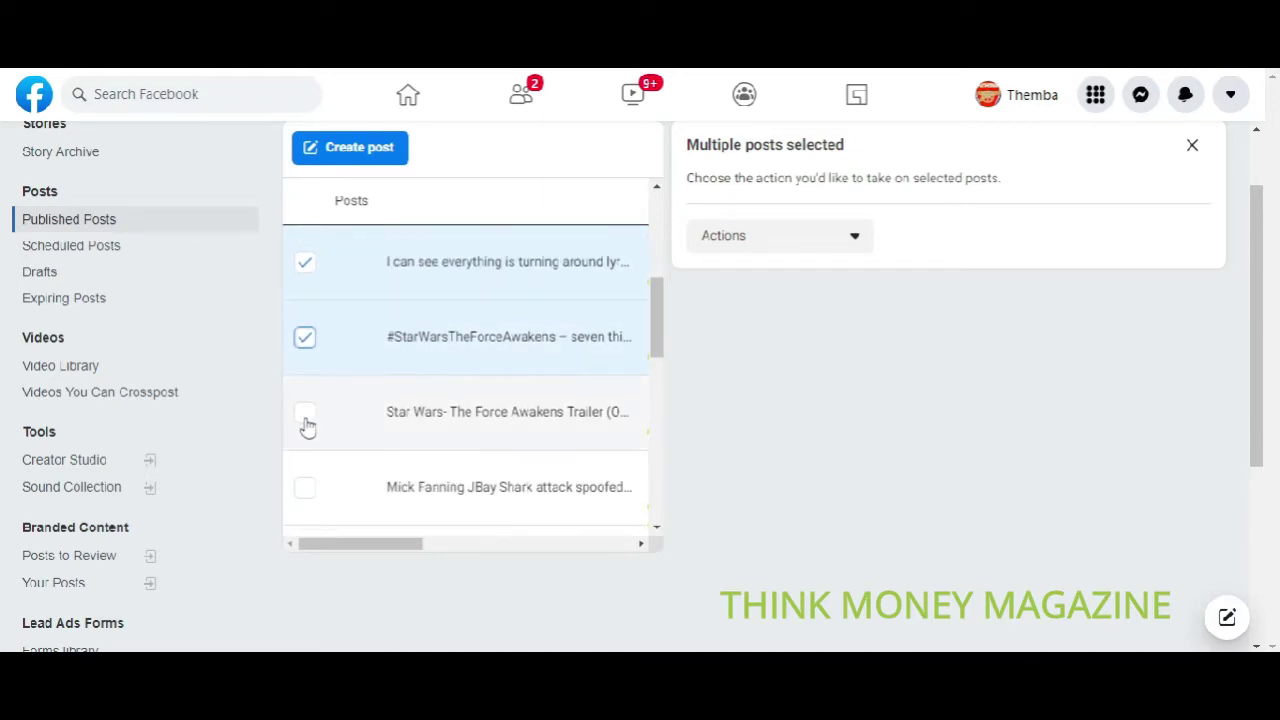
pyautogui.click(307, 424)
pyautogui.scroll(-1, 397, 360)
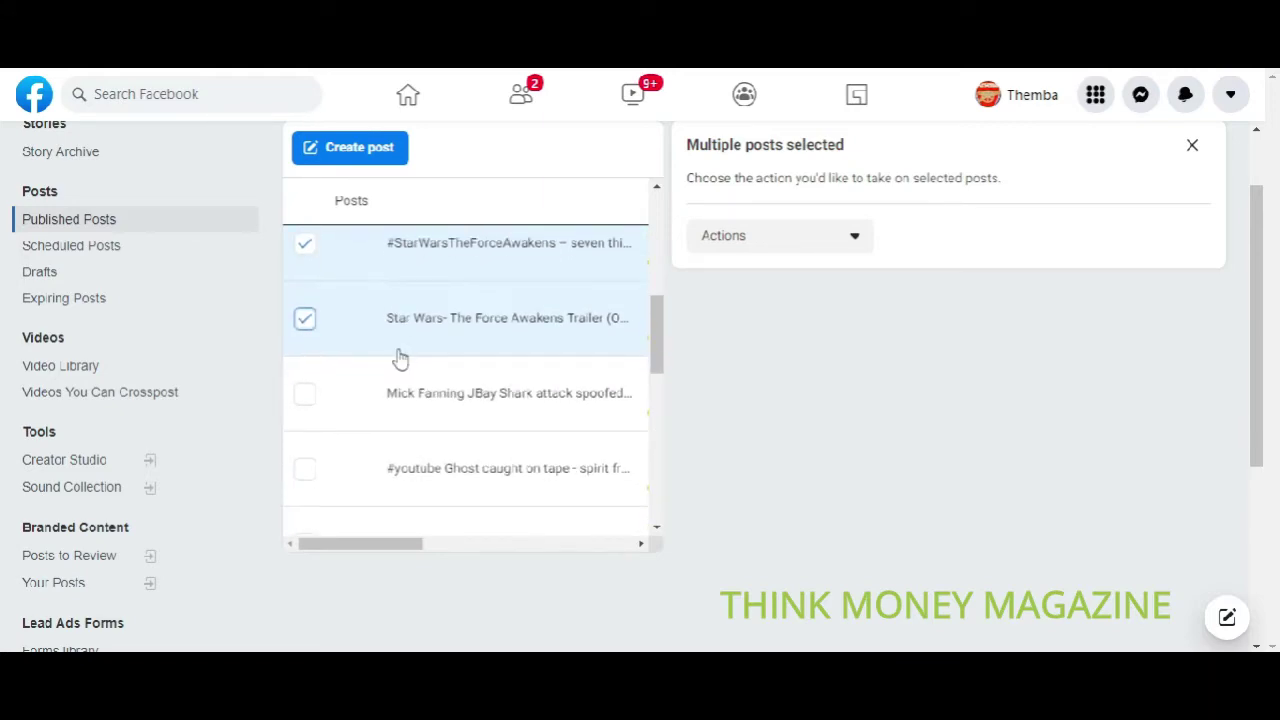
pyautogui.click(304, 406)
pyautogui.scroll(-2, 410, 346)
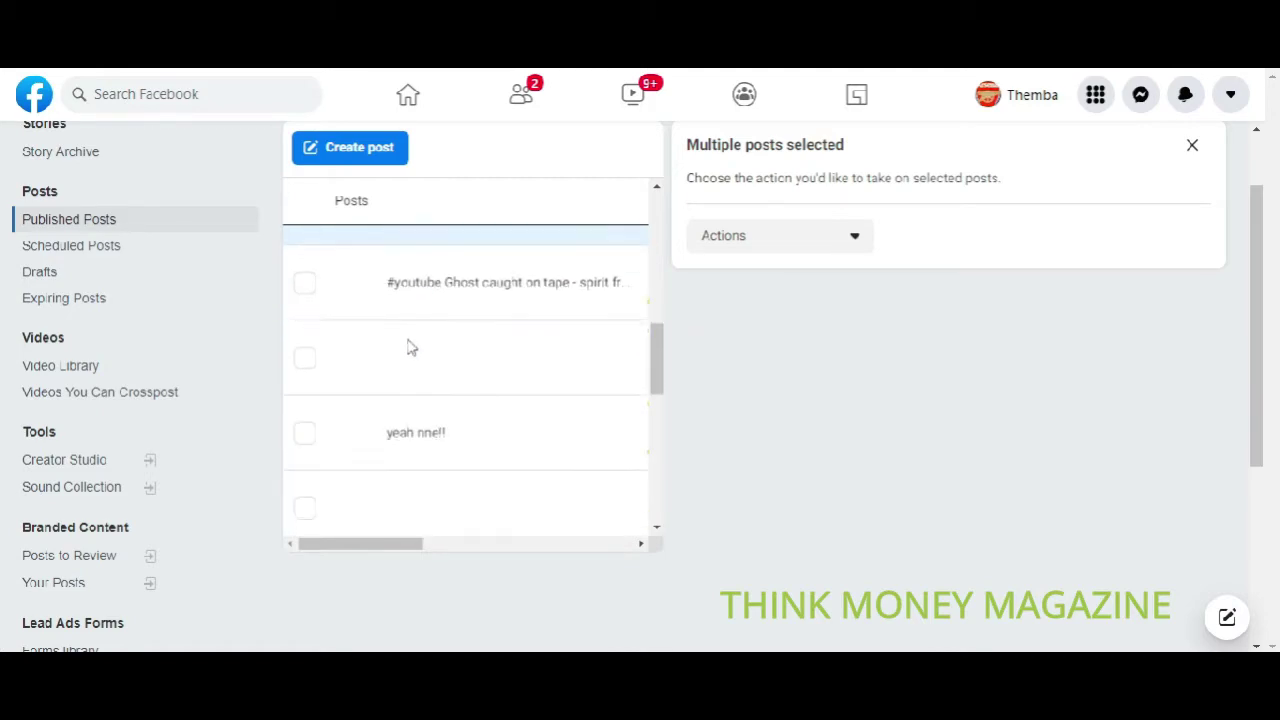
pyautogui.click(310, 287)
pyautogui.click(309, 358)
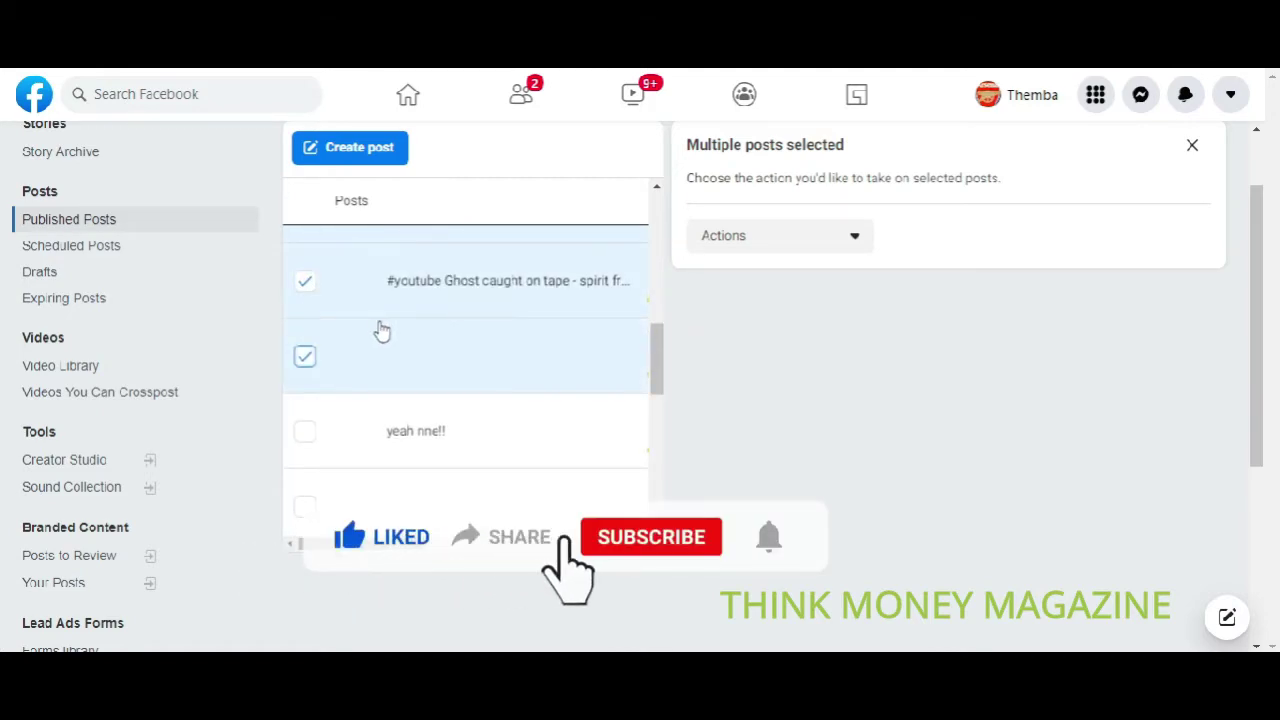
pyautogui.scroll(-1, 383, 333)
pyautogui.click(305, 337)
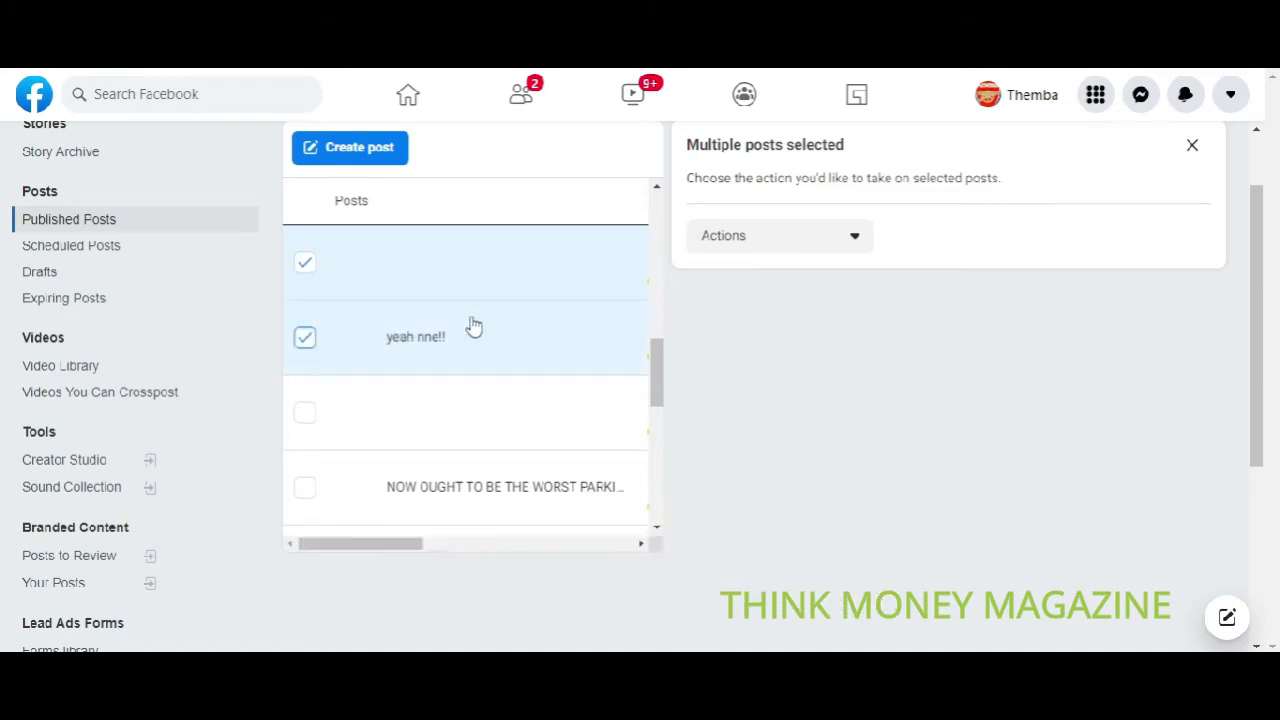
# - Permanently delete the 12 selected posts in bulk
pyautogui.click(738, 244)
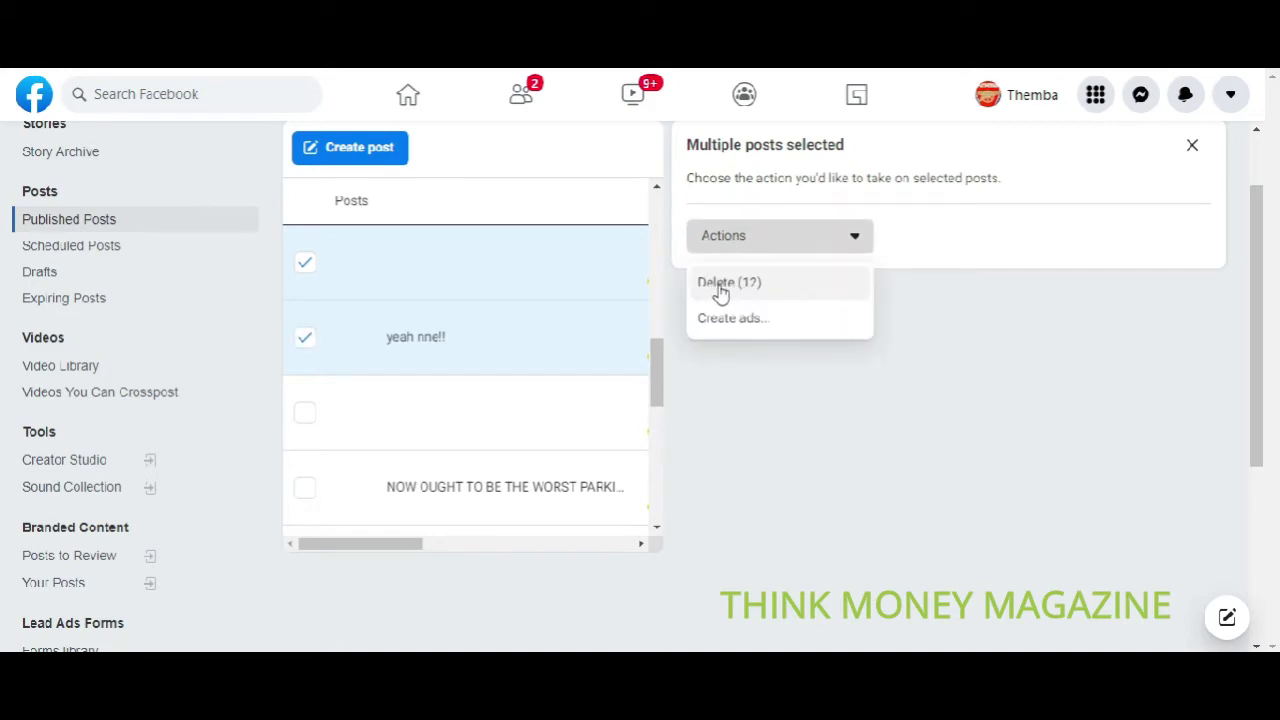
pyautogui.click(728, 287)
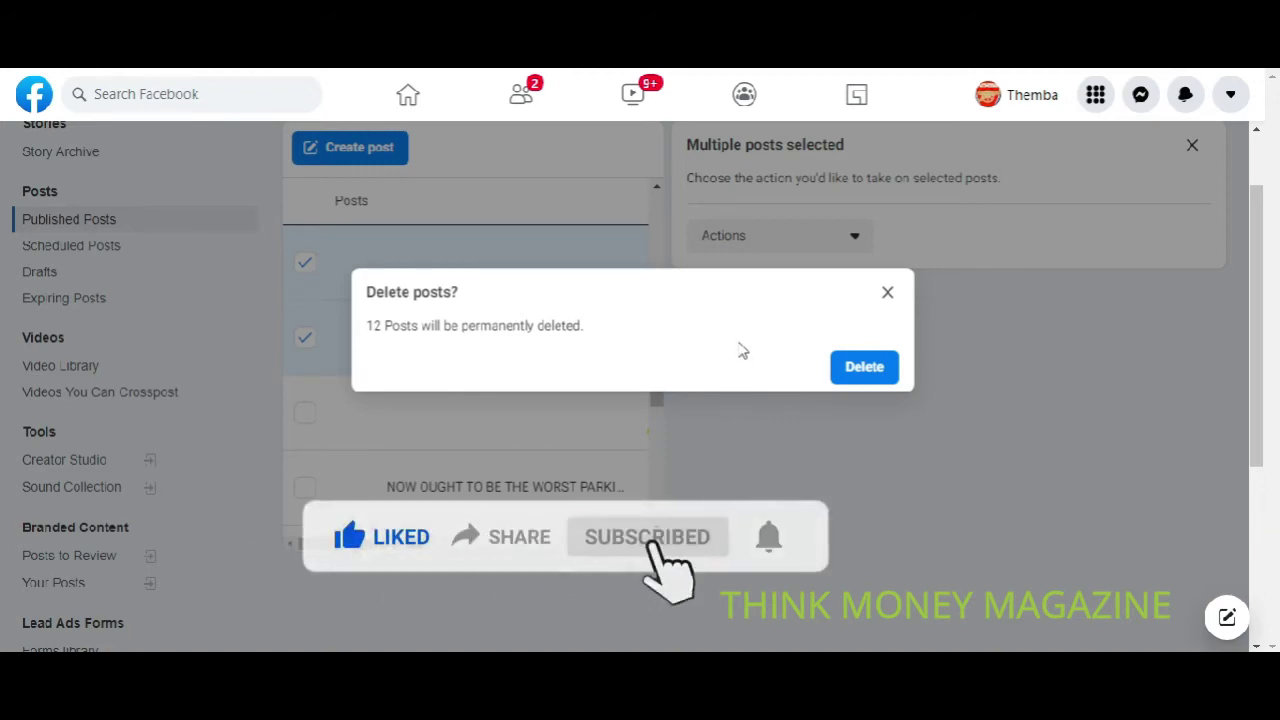
pyautogui.click(857, 370)
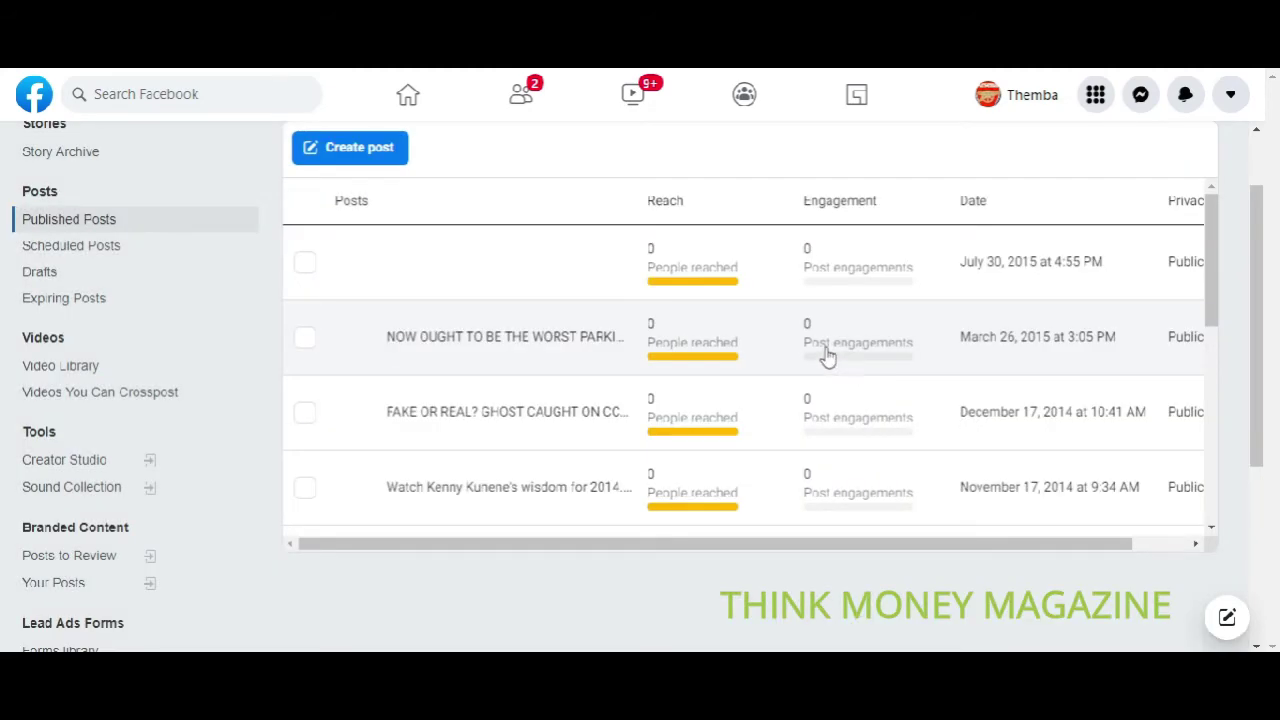
pyautogui.click(305, 264)
pyautogui.click(305, 339)
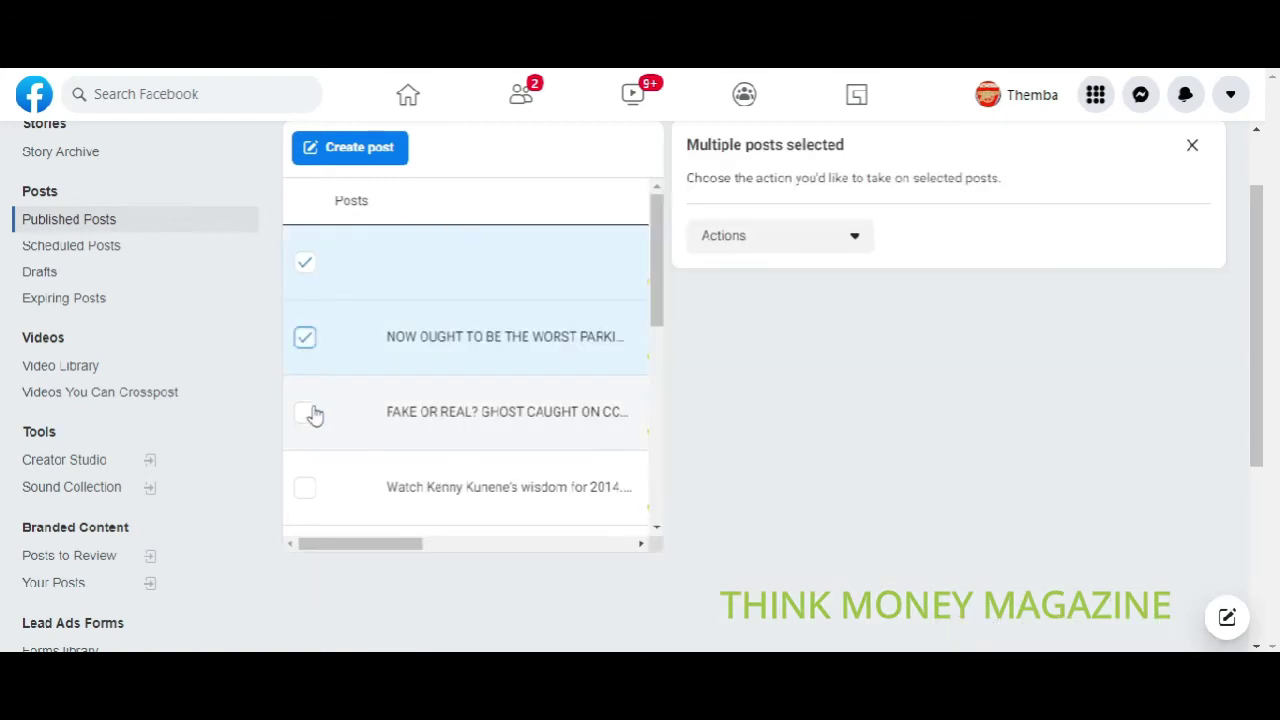
pyautogui.click(305, 412)
pyautogui.scroll(-2, 317, 390)
pyautogui.click(305, 299)
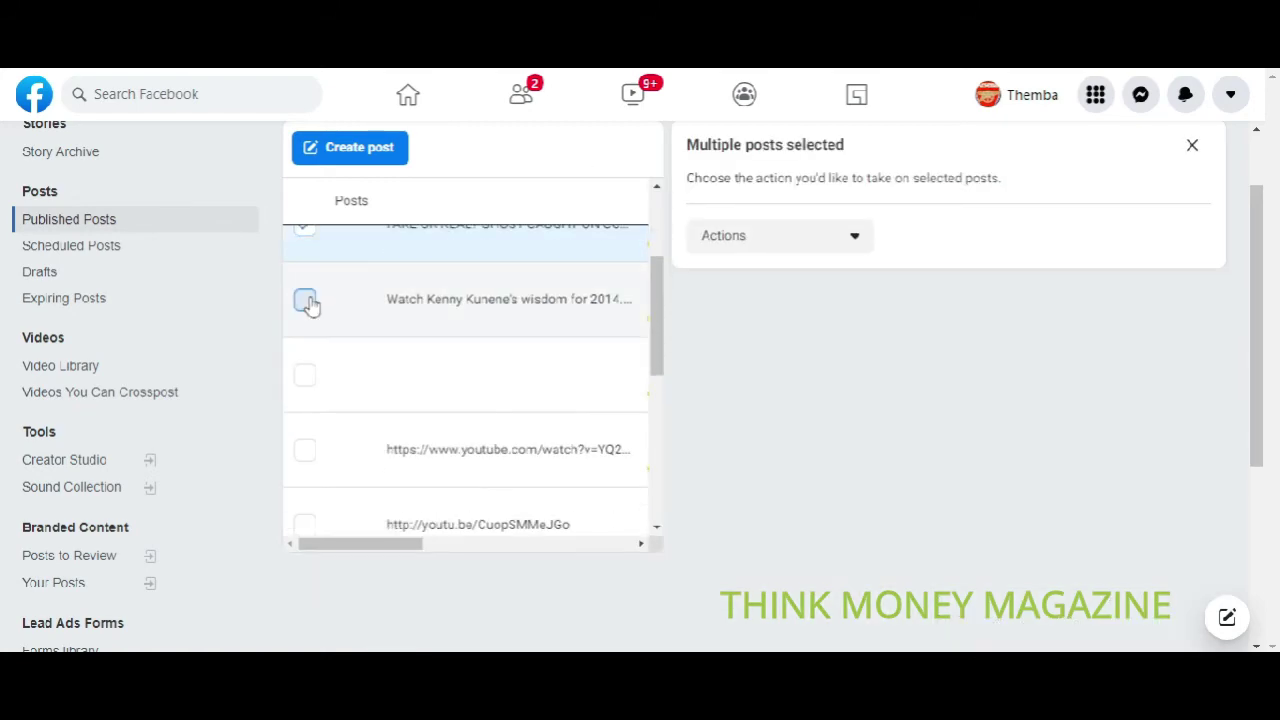
pyautogui.click(306, 377)
pyautogui.click(306, 455)
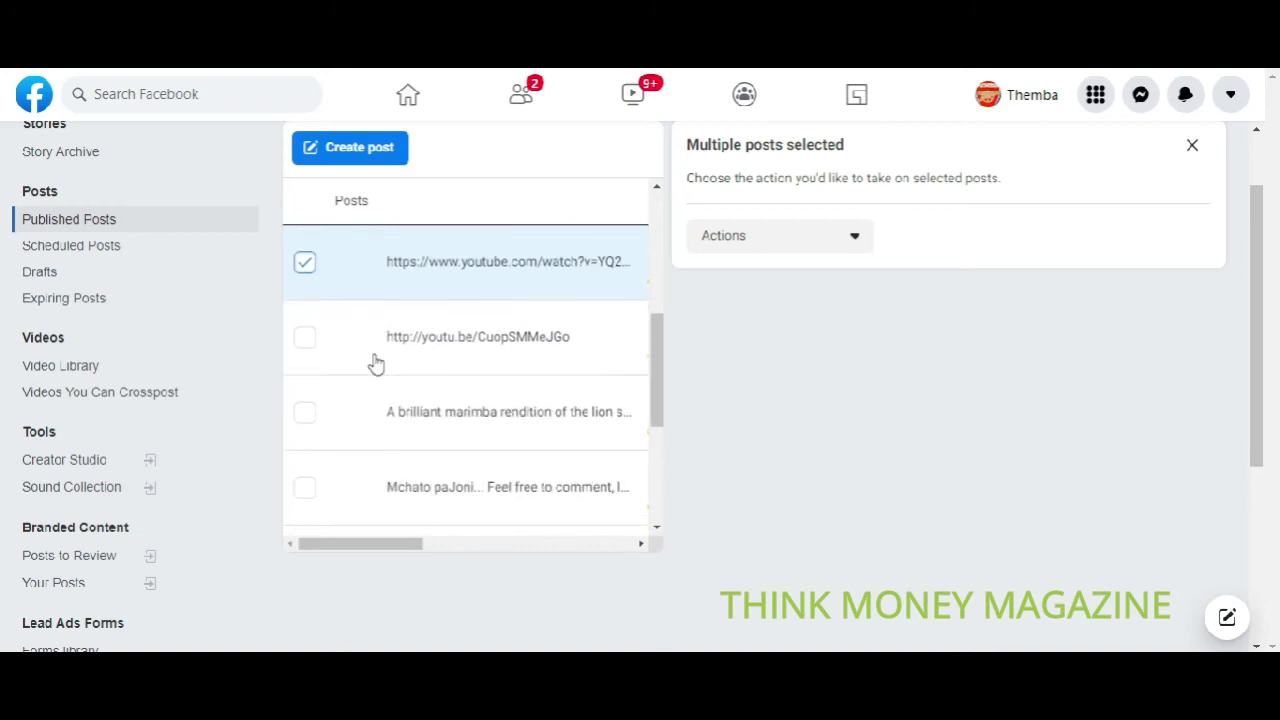
pyautogui.click(305, 339)
pyautogui.click(305, 414)
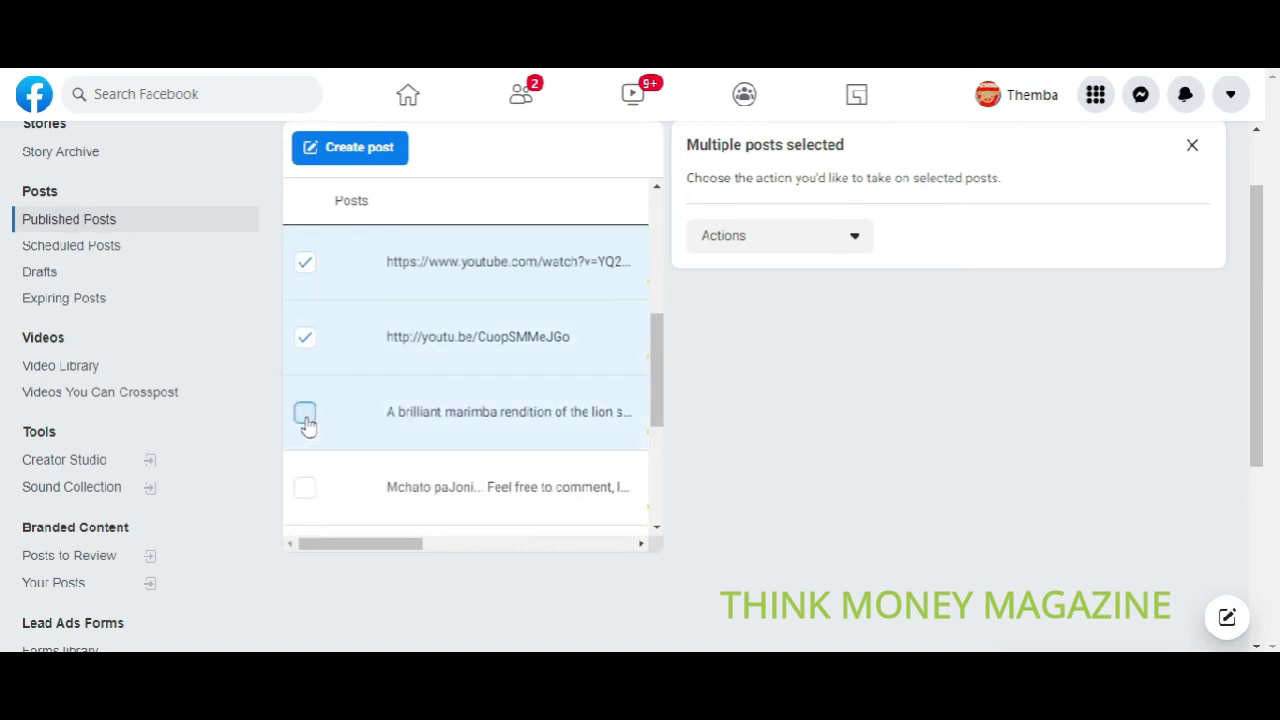
pyautogui.click(305, 500)
pyautogui.scroll(-2, 335, 380)
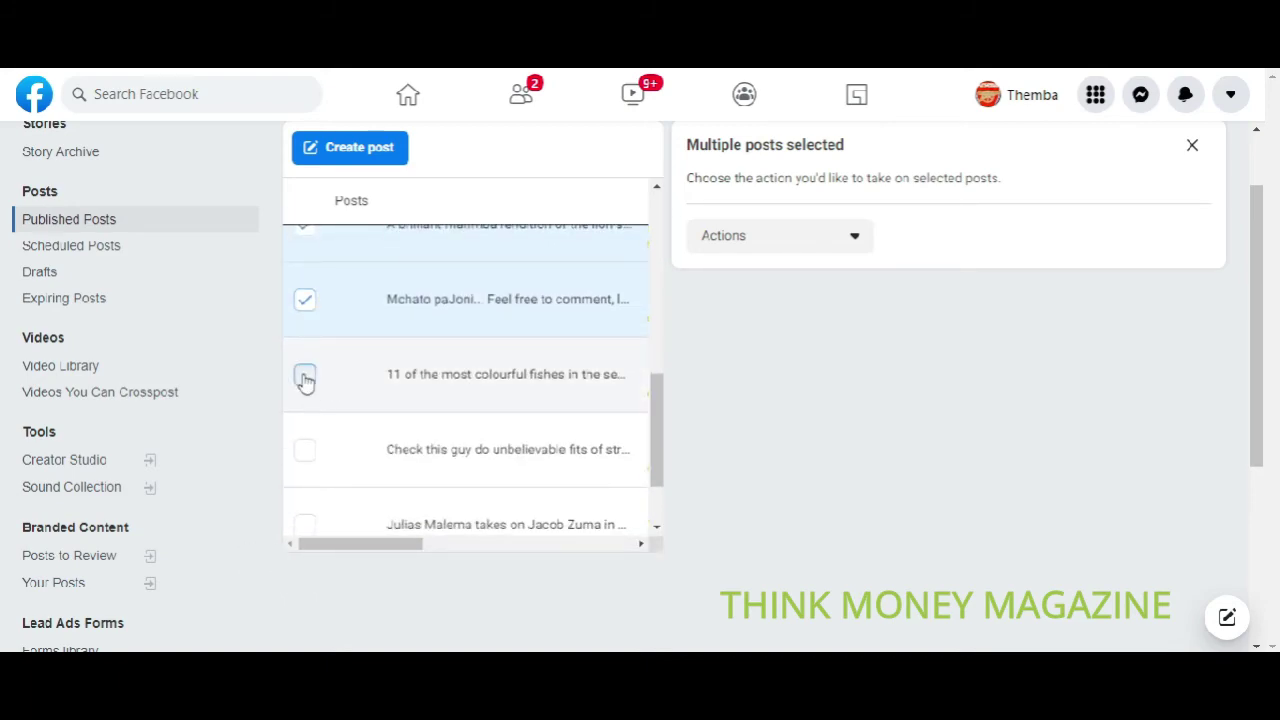
pyautogui.click(305, 376)
pyautogui.click(304, 449)
pyautogui.scroll(-1, 320, 420)
pyautogui.click(305, 422)
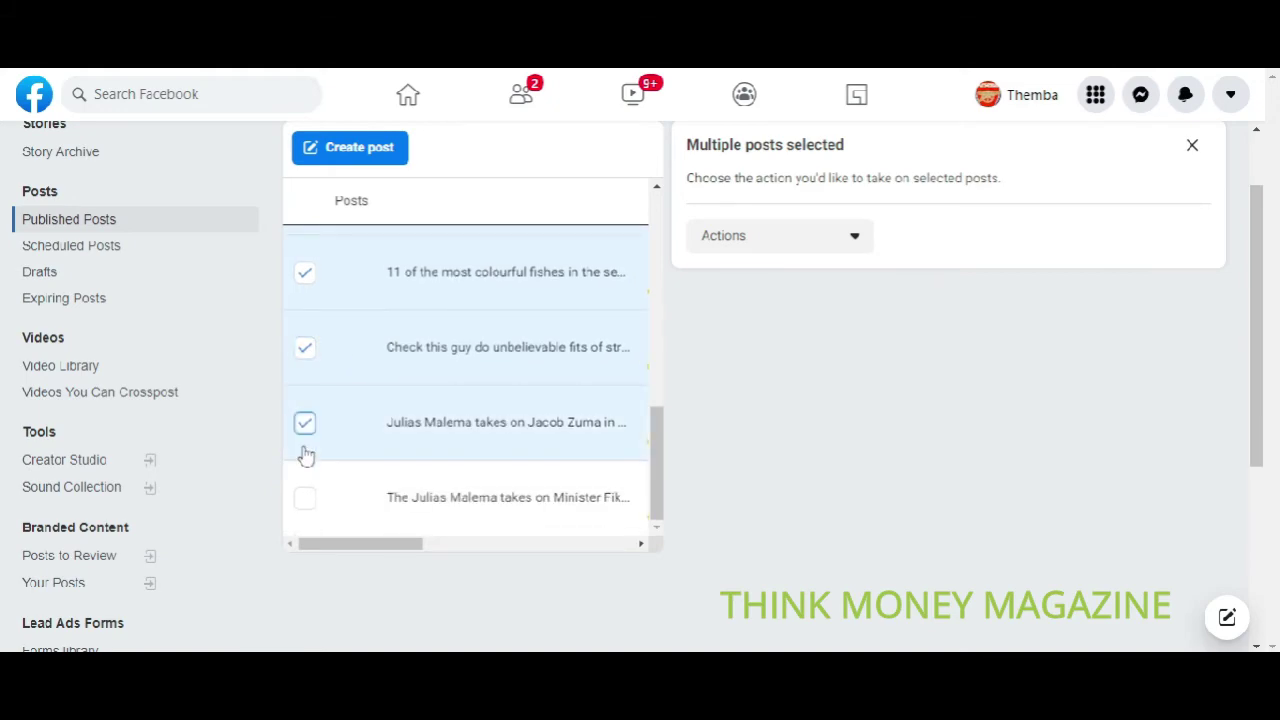
pyautogui.click(306, 498)
# - Start the bulk deletion of the 13 selected posts
pyautogui.scroll(-1, 392, 358)
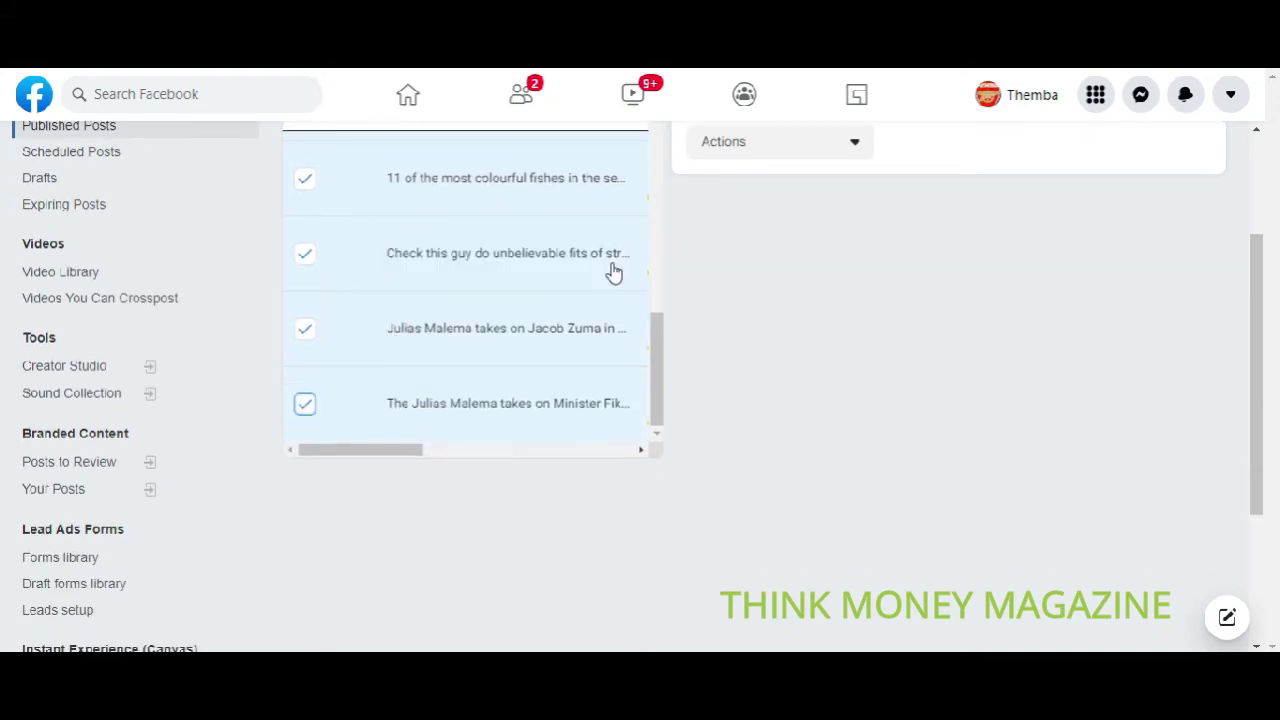
pyautogui.scroll(2, 746, 243)
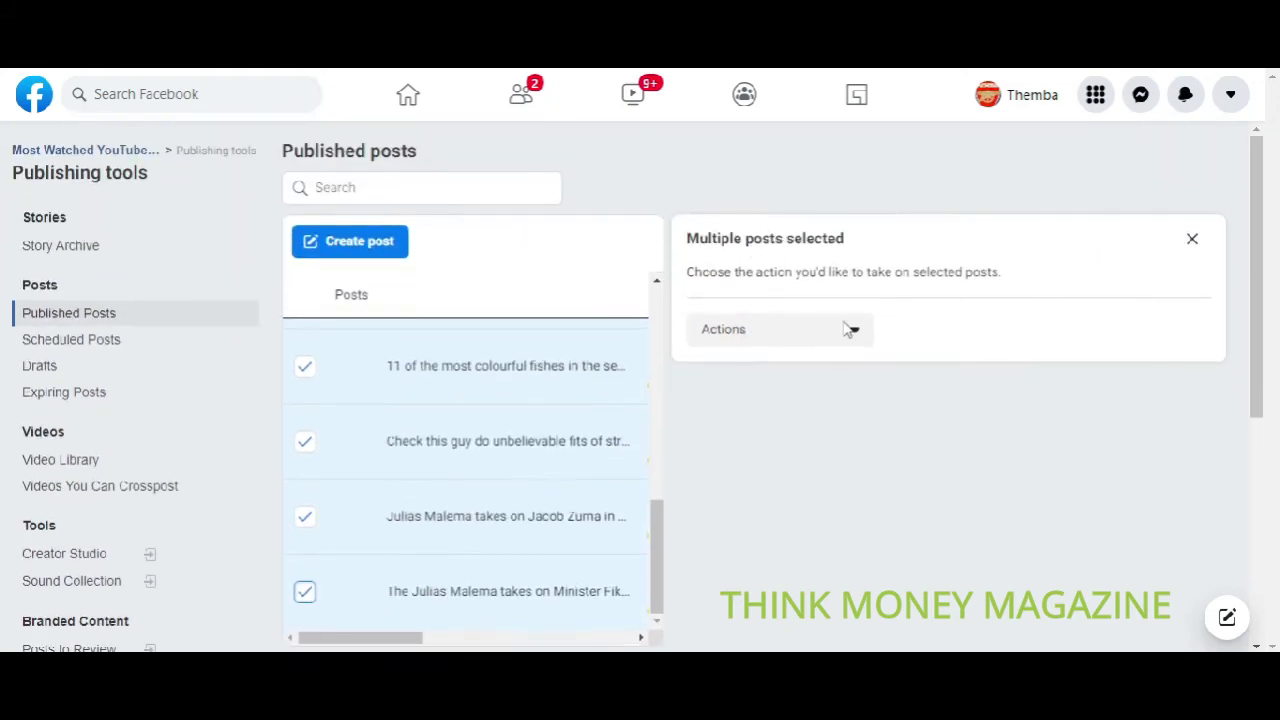
pyautogui.click(760, 338)
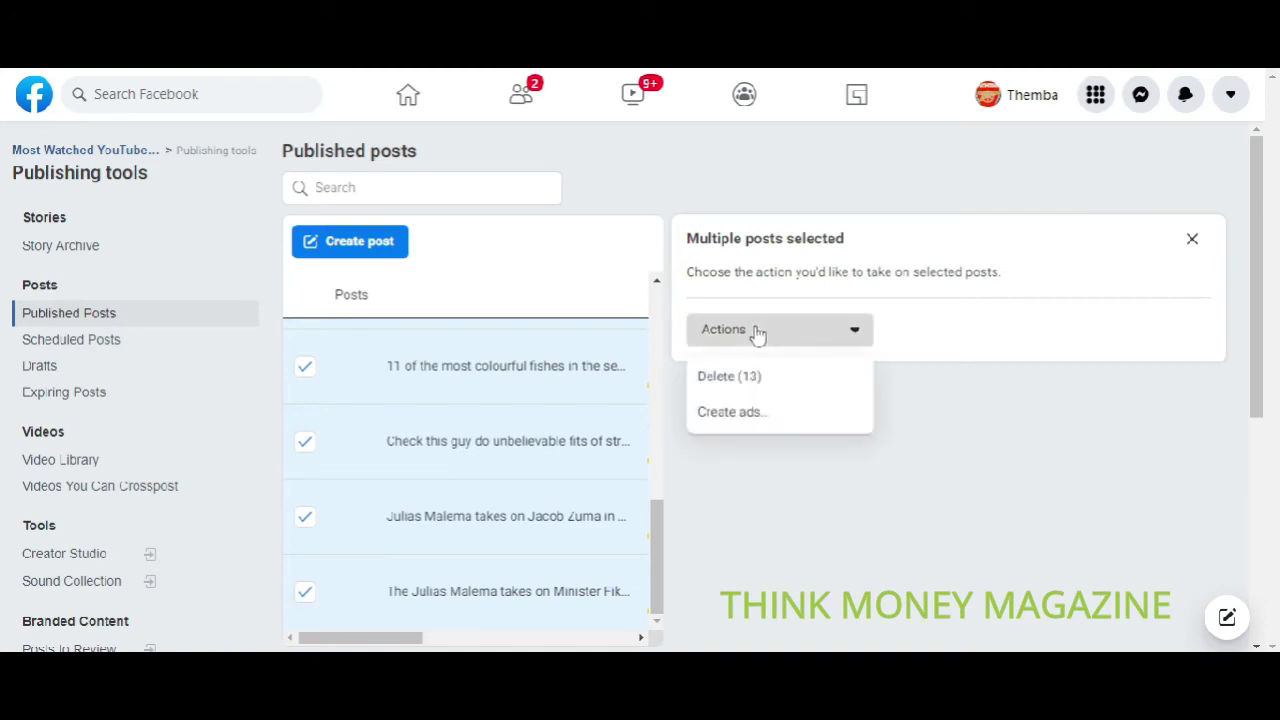
pyautogui.click(735, 377)
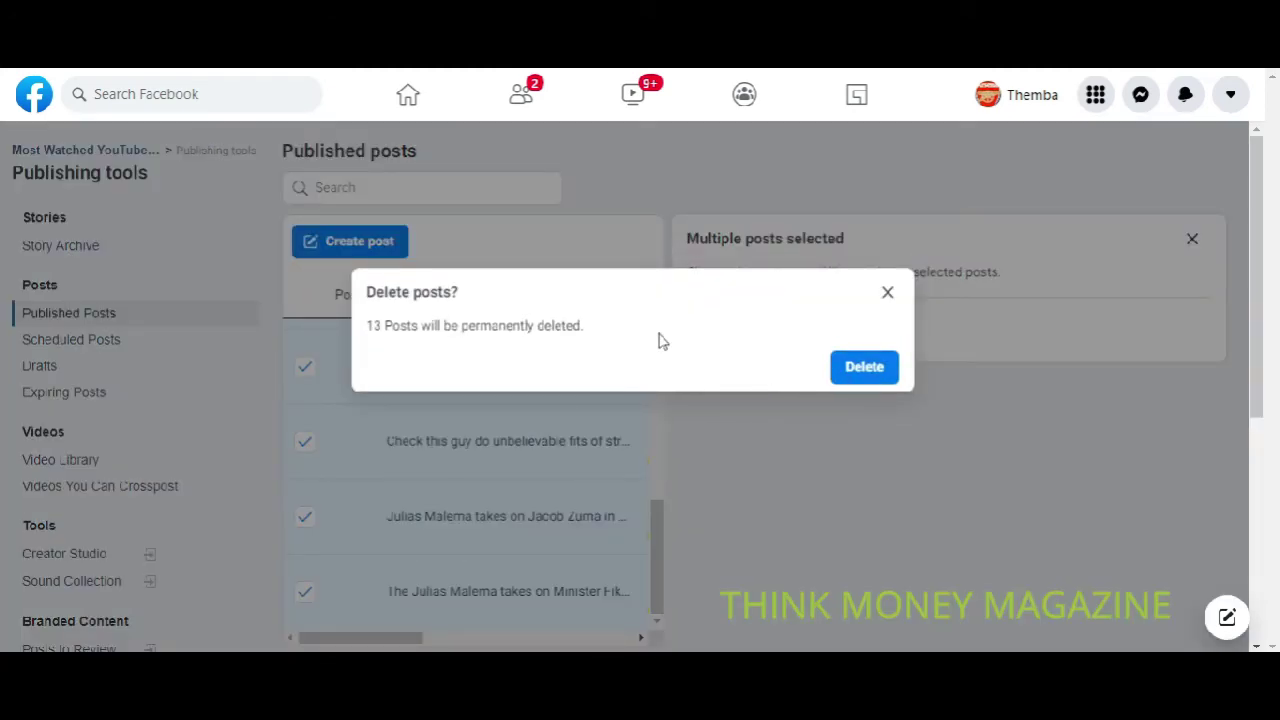